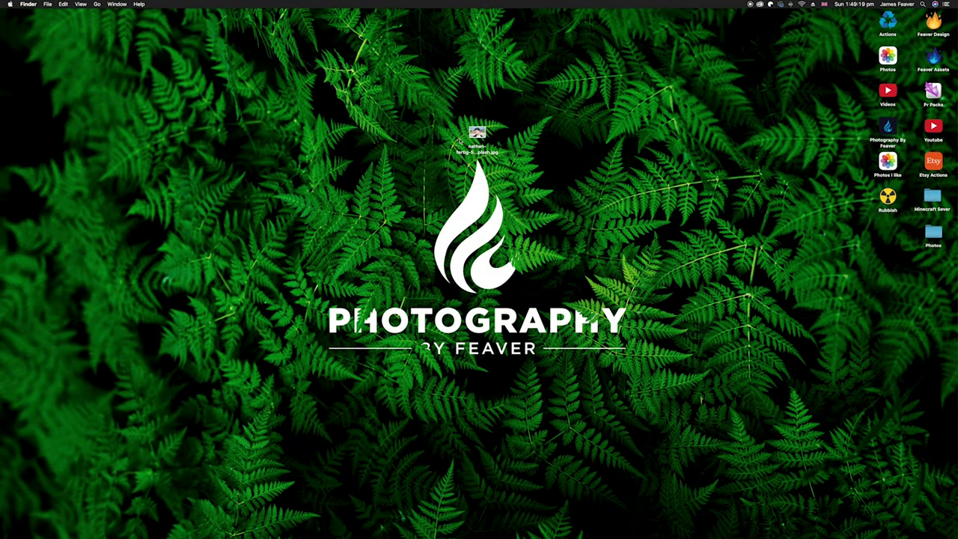
Step: Select the bearded man's portrait JPG icon on the desktop
click(478, 135)
Step: Open the portrait JPG in Photoshop as a single Background layer
double_click(478, 135)
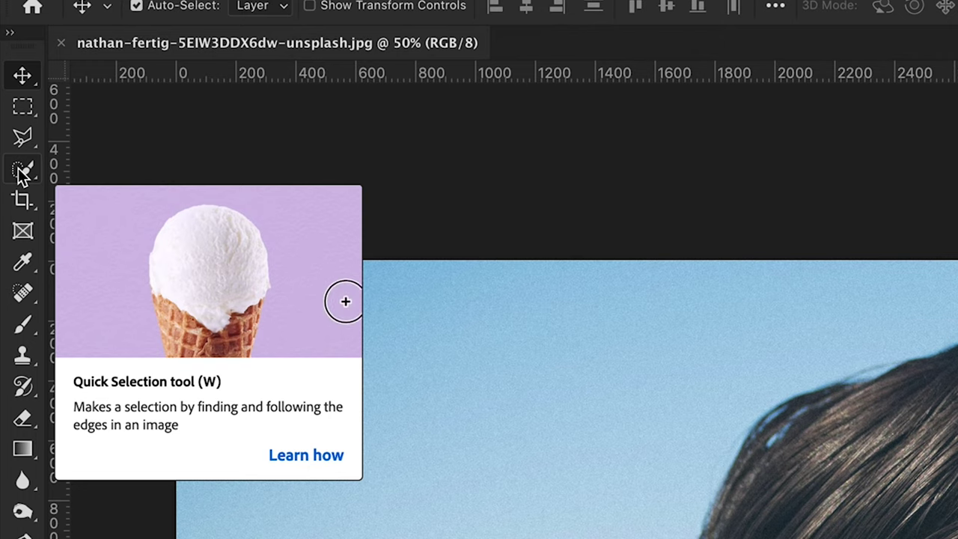
Step: Choose the Quick Selection Tool (W) from the selection tool group
drag(18, 168, 100, 166)
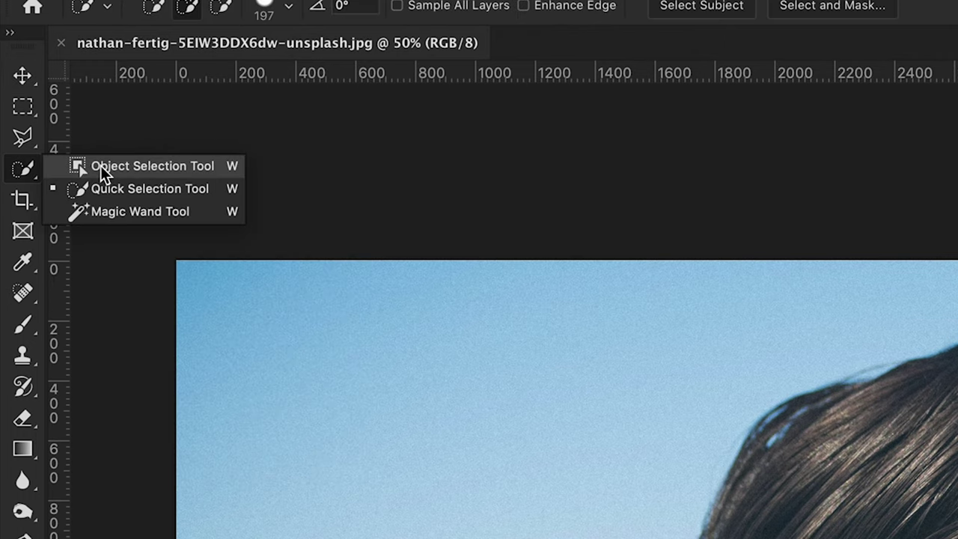
drag(100, 165, 103, 202)
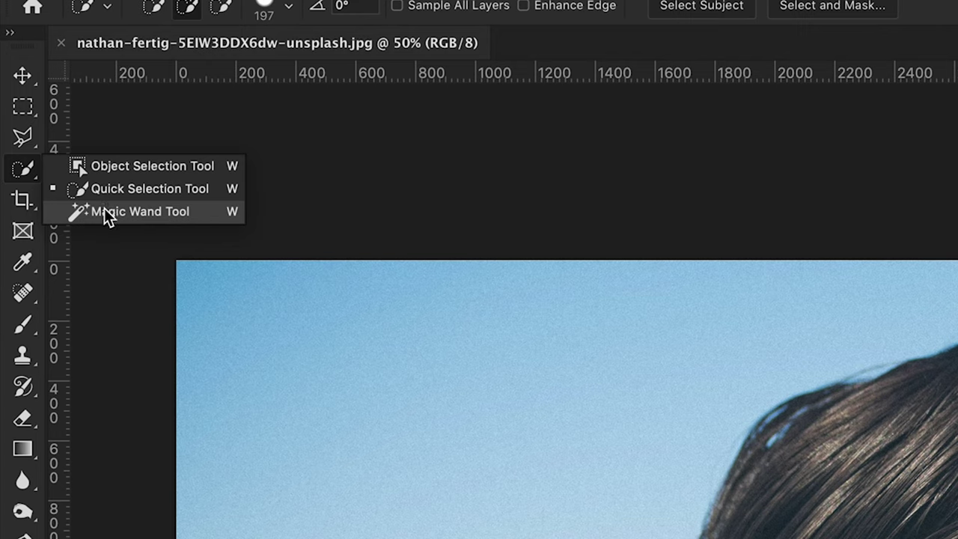
drag(104, 207, 101, 190)
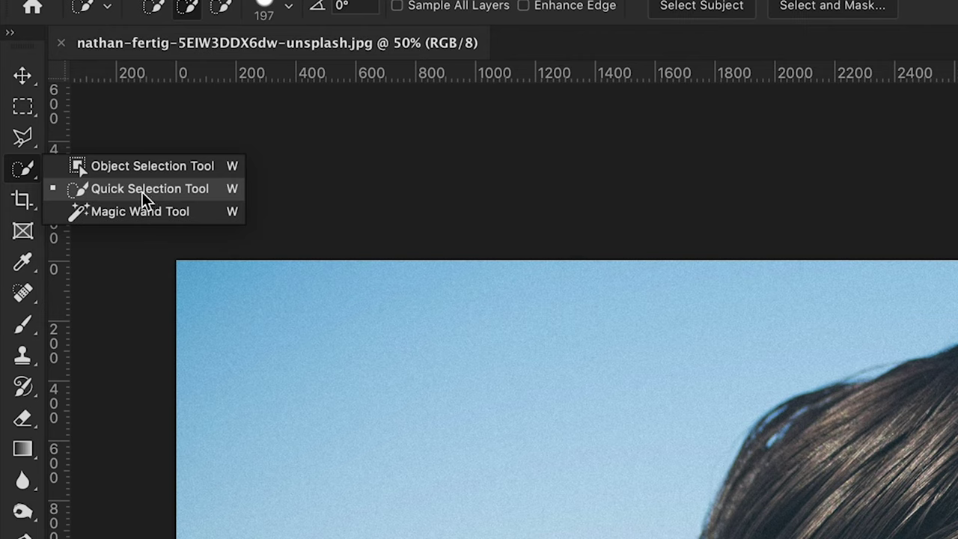
drag(167, 191, 168, 191)
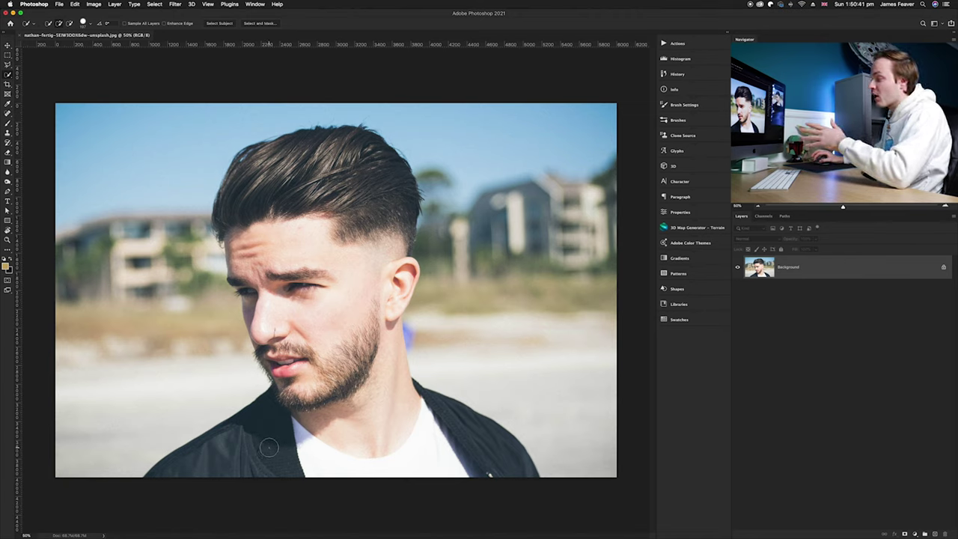
Step: Paint a quick selection over the jacket, shirt, neck, face and hair
click(211, 458)
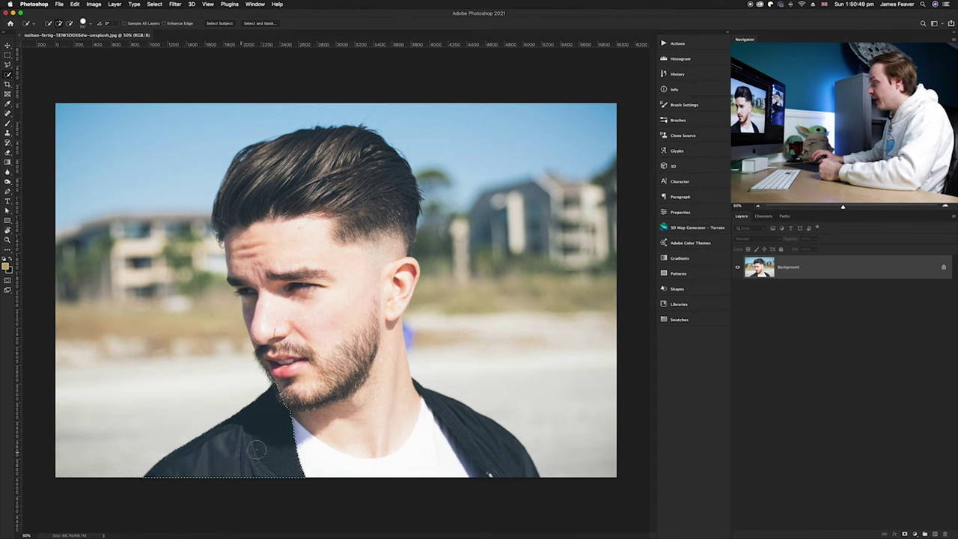
drag(311, 450, 360, 458)
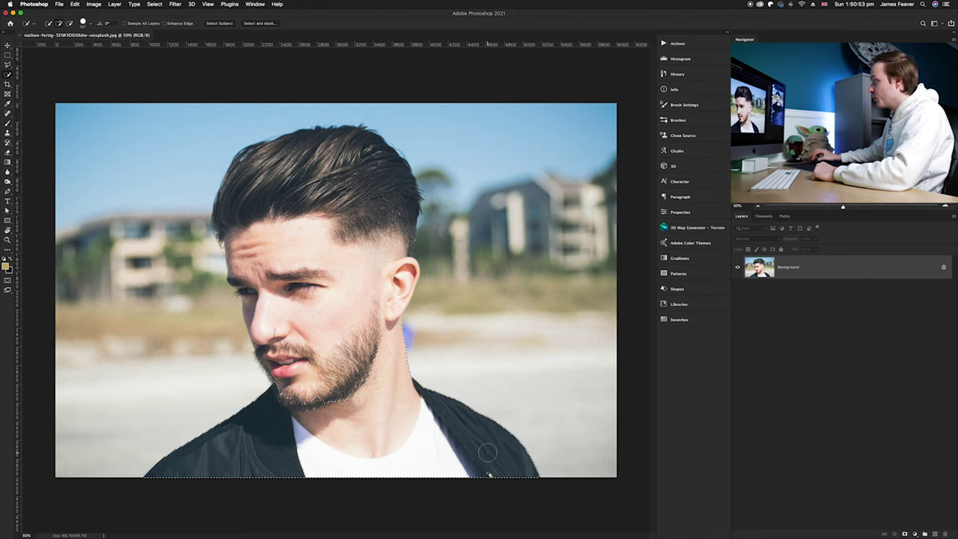
mouse_move(472, 449)
mouse_down()
mouse_move(440, 418)
mouse_move(352, 389)
mouse_move(315, 400)
mouse_up()
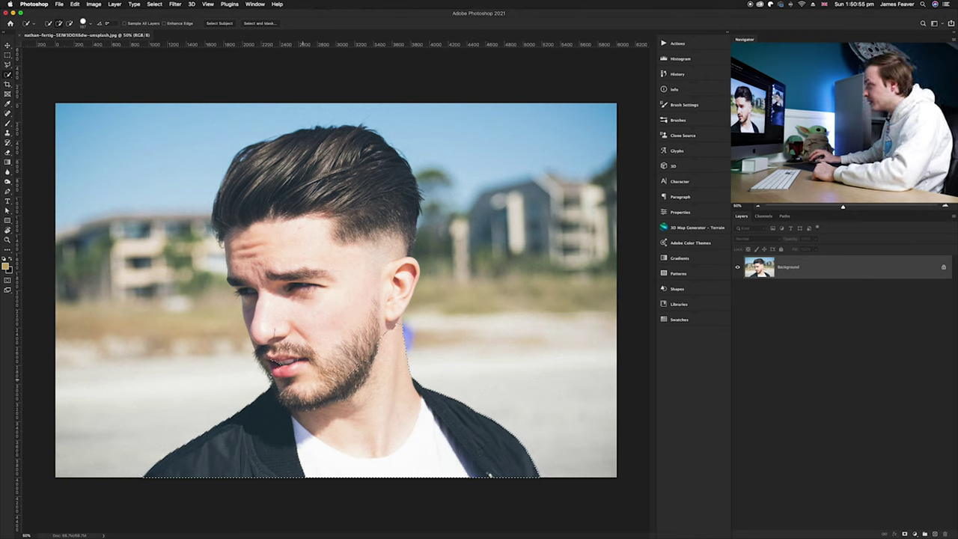
drag(273, 322, 243, 285)
mouse_move(239, 228)
mouse_down()
mouse_move(246, 181)
mouse_move(298, 144)
mouse_move(363, 179)
mouse_up()
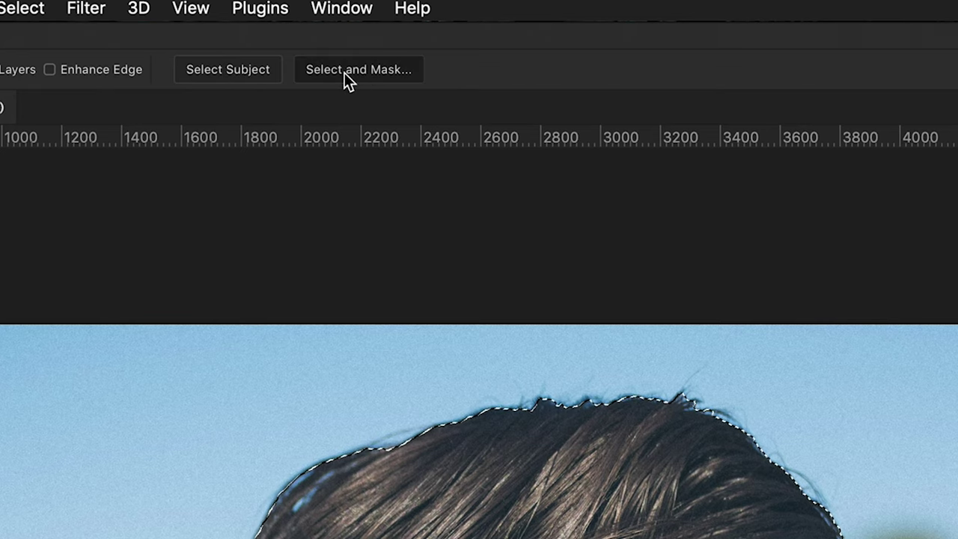
Step: Enter Select and Mask and set the overlay colour to green
click(346, 74)
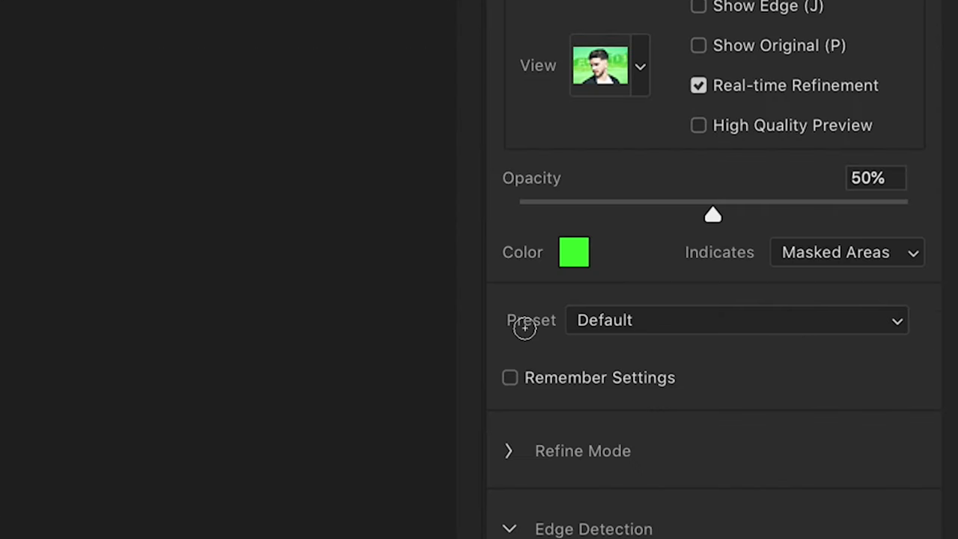
click(575, 252)
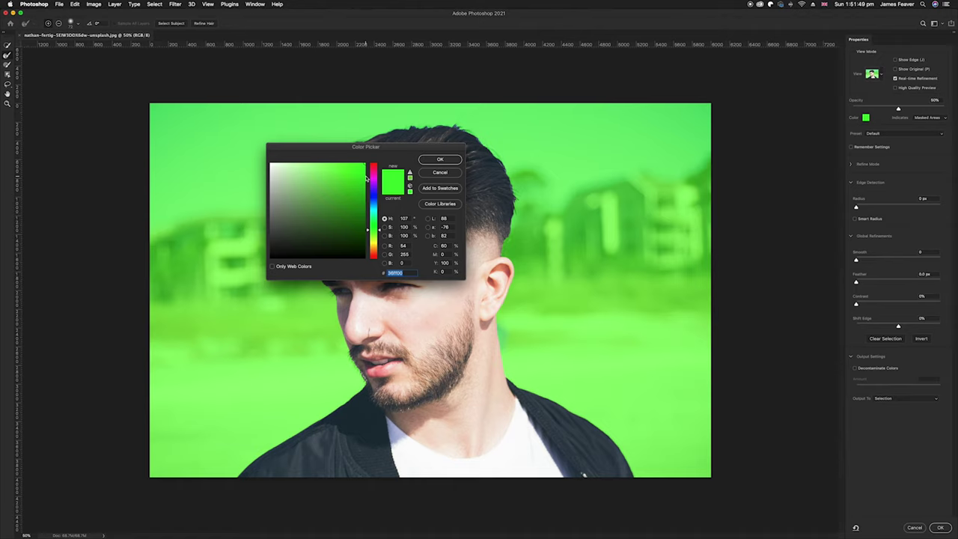
drag(373, 248, 374, 259)
click(373, 201)
click(374, 230)
click(439, 160)
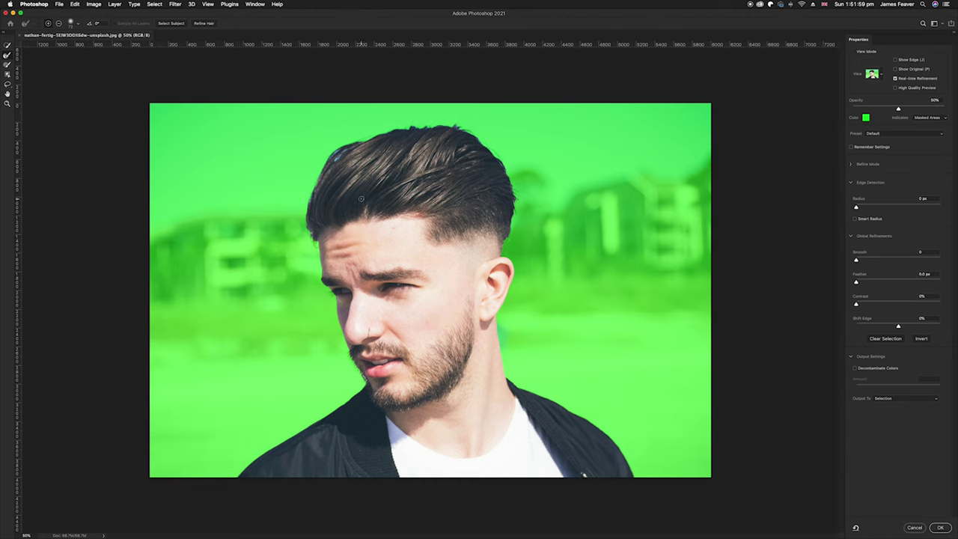
Step: Zoom into the hair and refine its left edge with the Refine Edge Brush (R)
scroll(317, 193, up, 6)
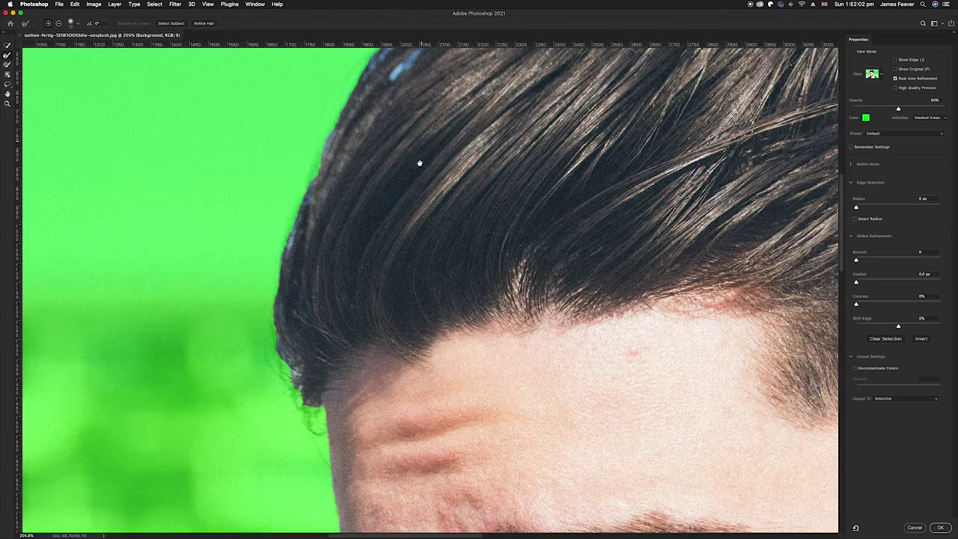
drag(419, 164, 409, 220)
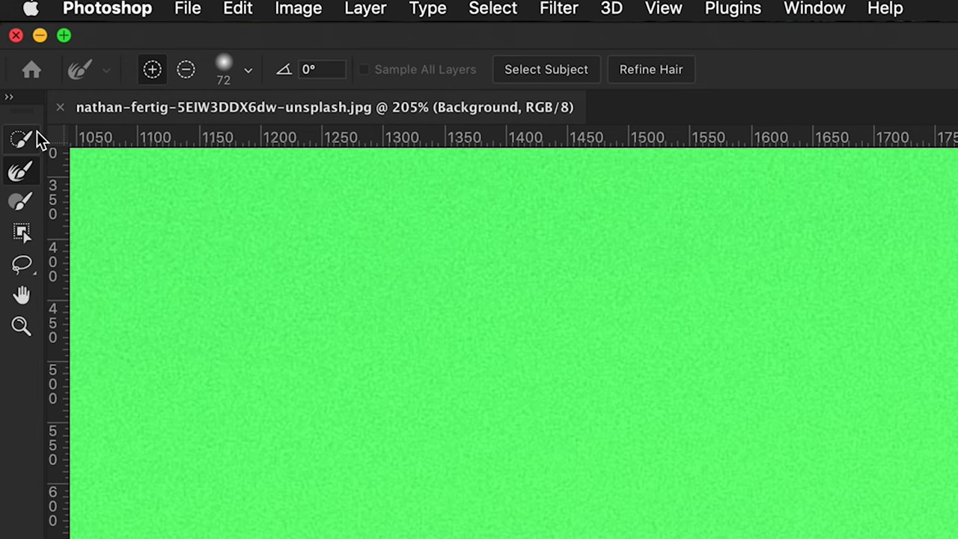
click(25, 143)
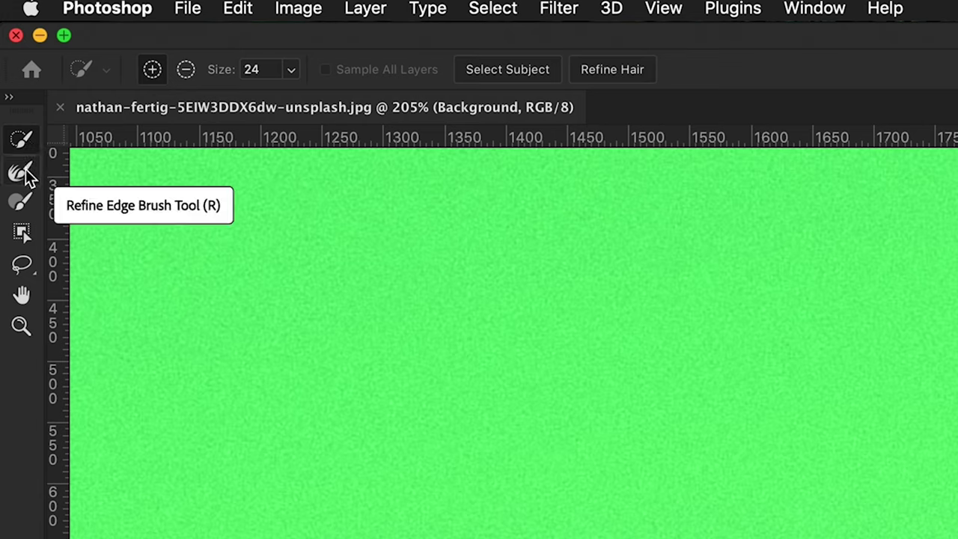
click(25, 175)
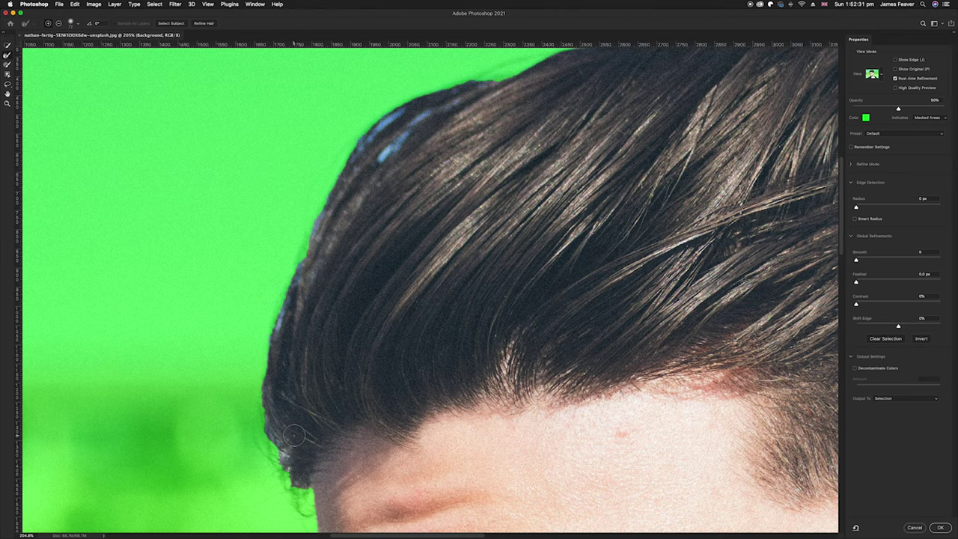
drag(293, 434, 326, 327)
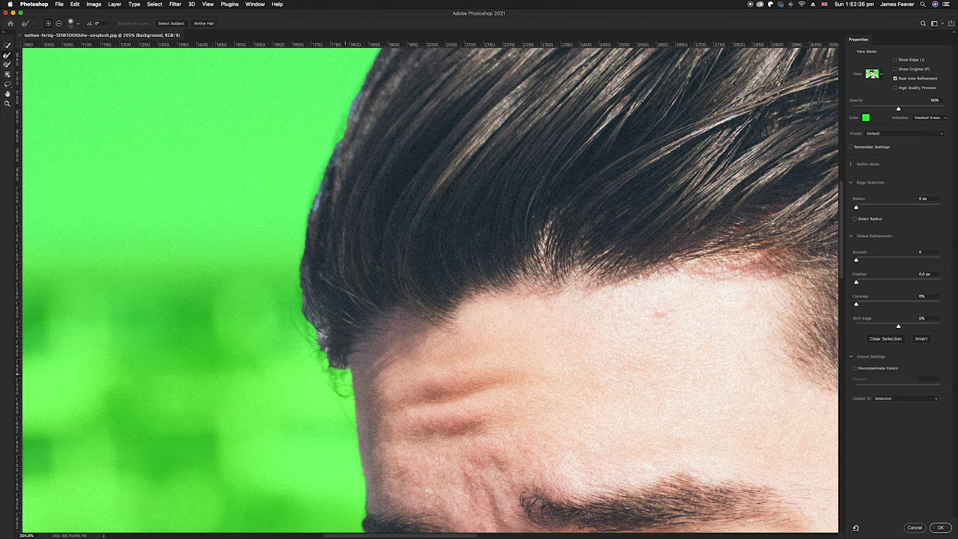
mouse_move(324, 358)
mouse_down()
mouse_move(298, 295)
mouse_move(300, 228)
mouse_move(316, 196)
mouse_up()
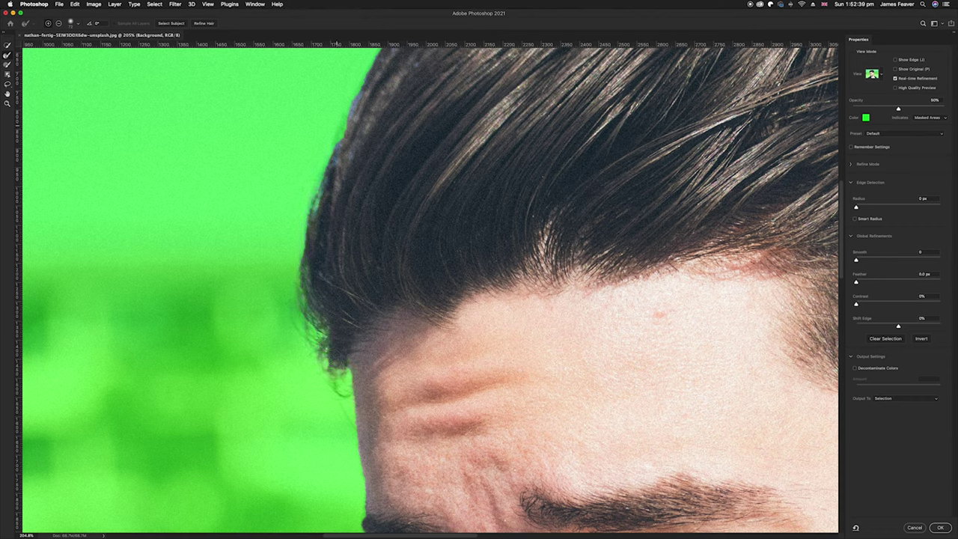
Step: Refine the upper, top and right hair edges to remove the blue fringe
scroll(327, 239, up, 5)
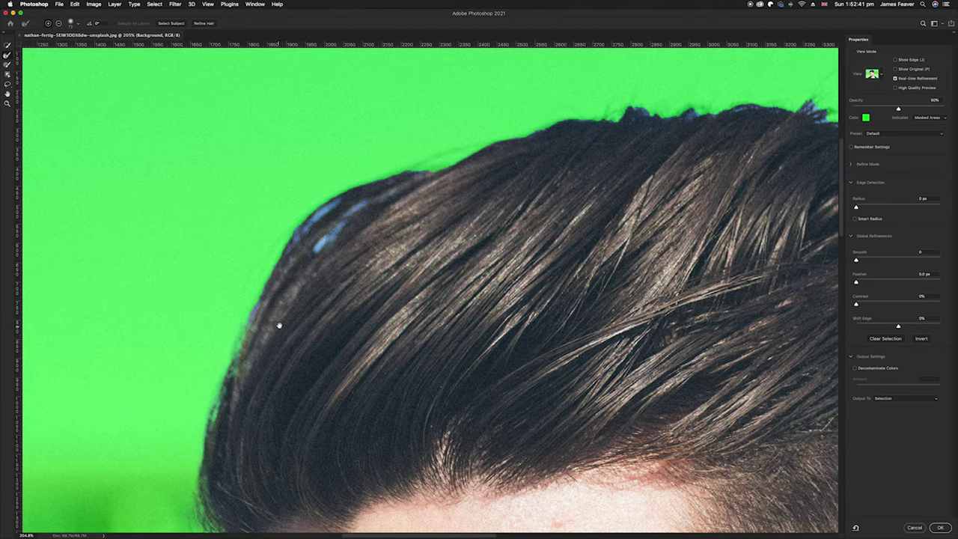
mouse_move(272, 290)
mouse_down()
mouse_move(341, 203)
mouse_move(311, 261)
mouse_move(326, 228)
mouse_move(437, 163)
mouse_move(319, 209)
mouse_move(292, 238)
mouse_up()
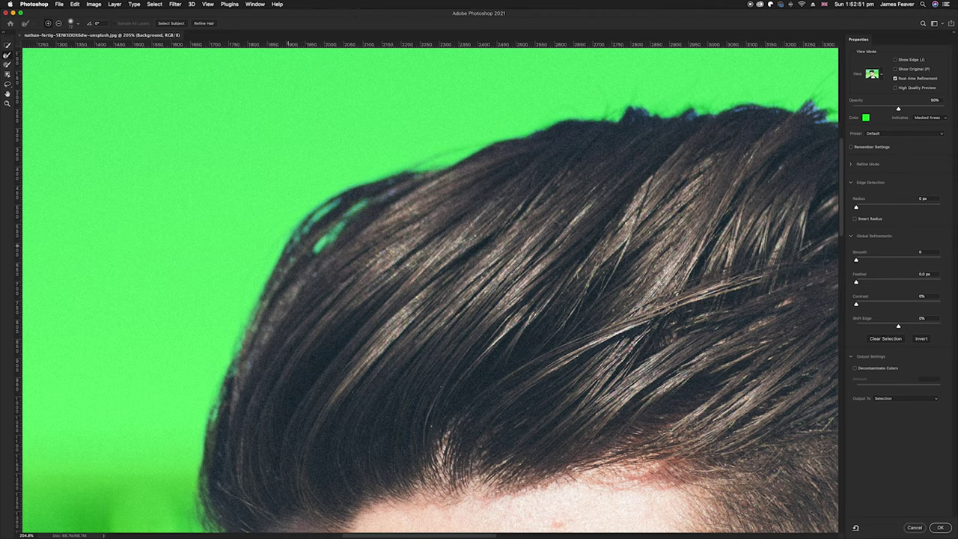
drag(495, 207, 283, 257)
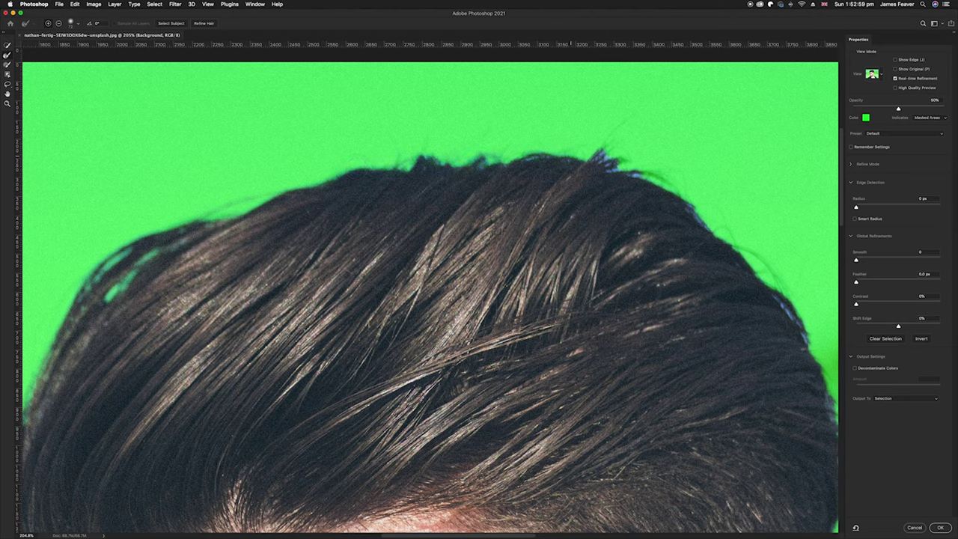
mouse_move(582, 157)
mouse_down()
mouse_move(663, 184)
mouse_move(709, 218)
mouse_up()
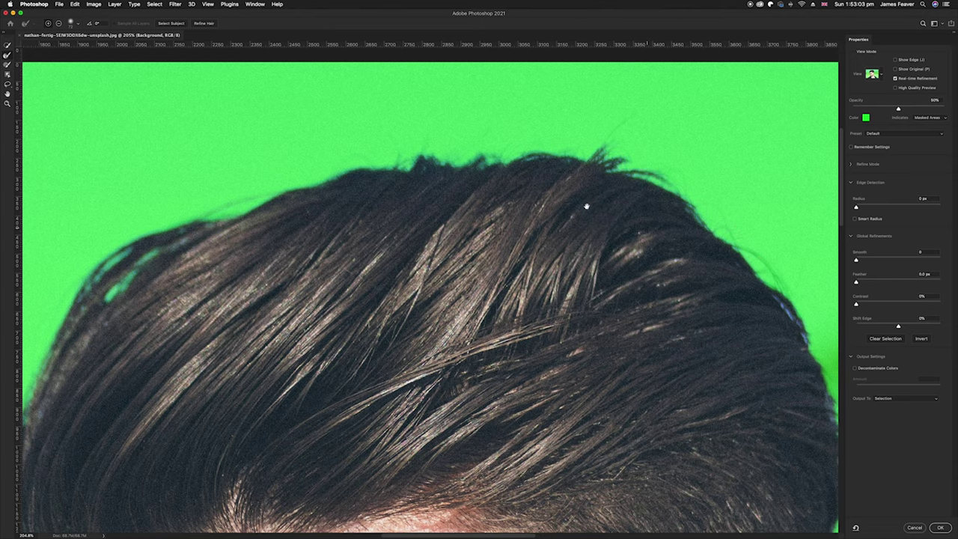
scroll(587, 207, right, 10)
scroll(587, 207, down, 6)
mouse_move(374, 141)
mouse_down()
mouse_move(425, 229)
mouse_move(450, 319)
mouse_move(450, 394)
mouse_up()
Step: Clean the green fringe along the neck and hair edge with a resized brush
scroll(471, 248, down, 3)
scroll(471, 248, left, 1)
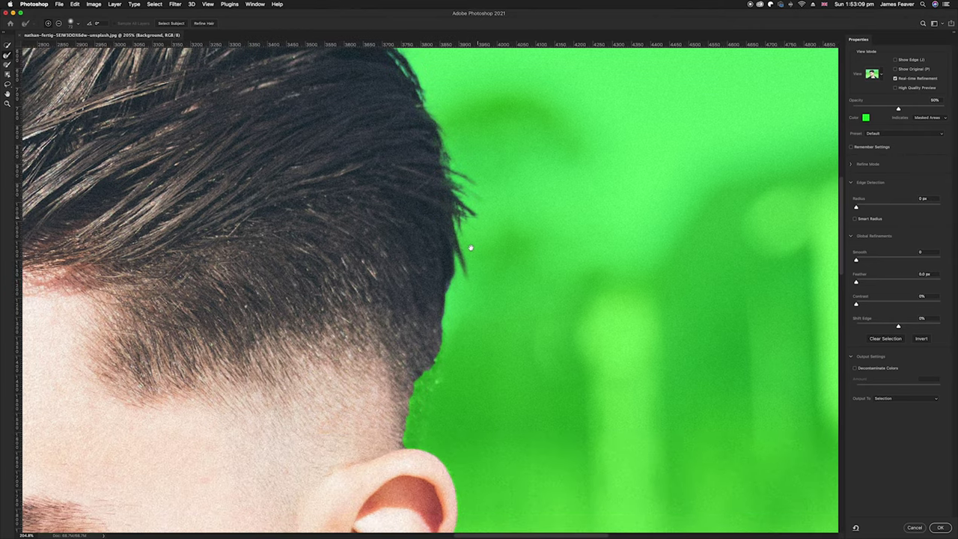
scroll(471, 248, up, 2)
scroll(471, 248, left, 1)
mouse_move(451, 254)
mouse_down()
mouse_move(445, 299)
mouse_move(417, 371)
mouse_up()
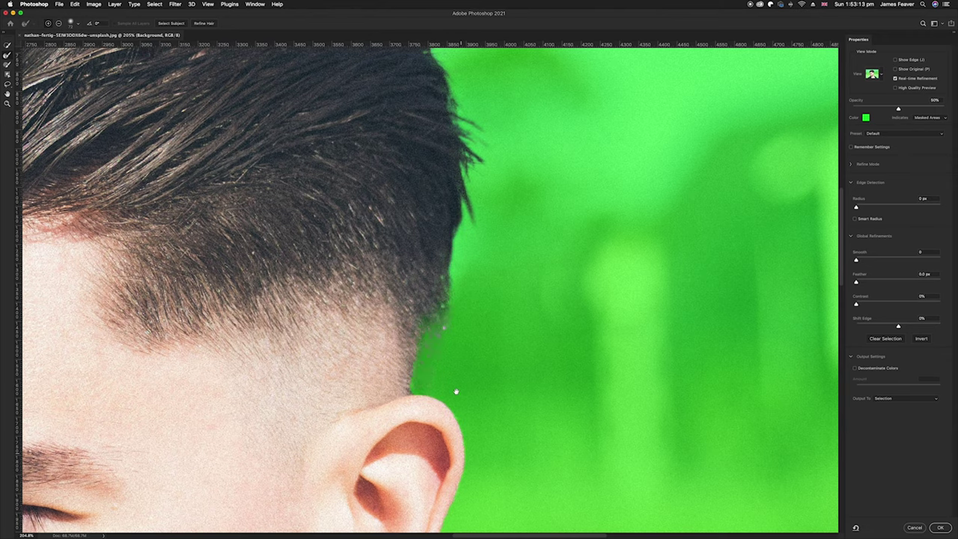
scroll(454, 392, down, 5)
drag(445, 138, 444, 127)
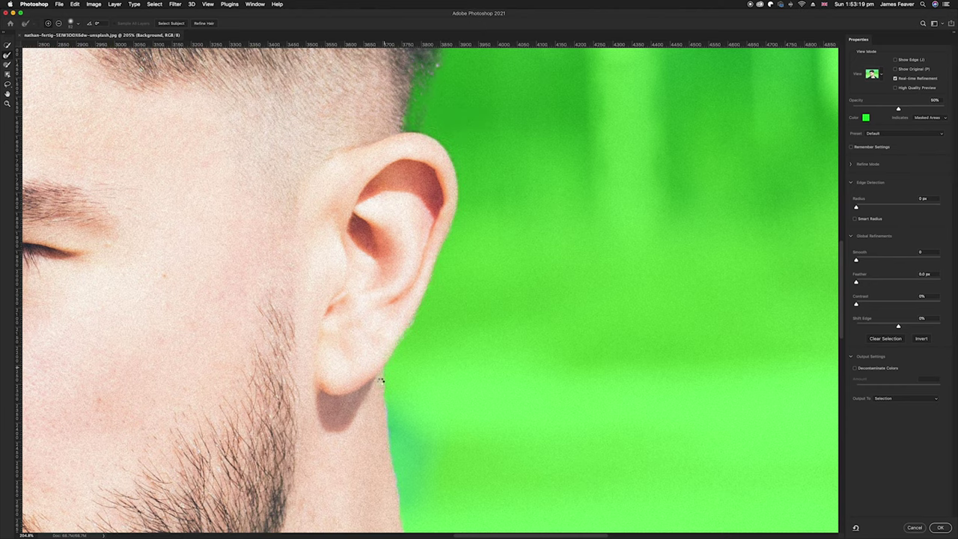
drag(403, 422, 380, 188)
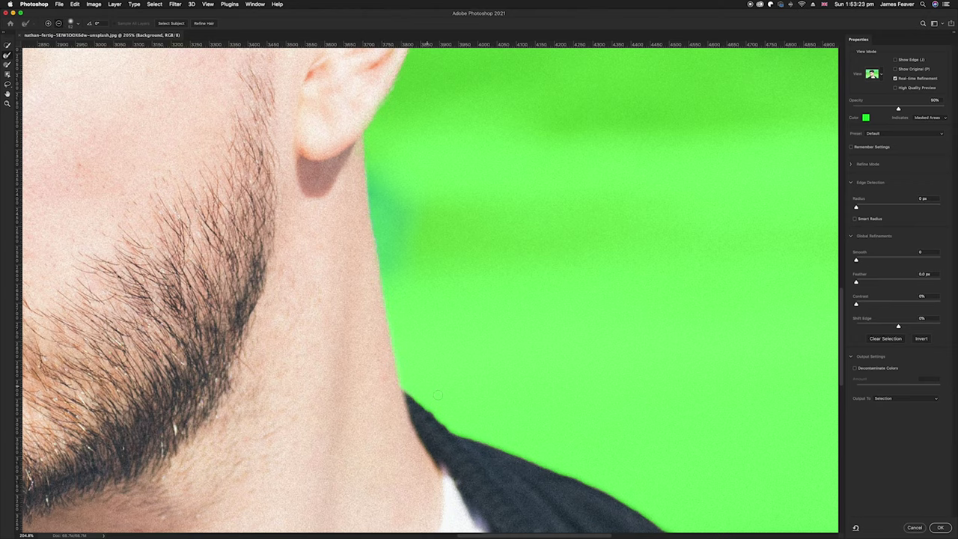
scroll(407, 389, down, 3)
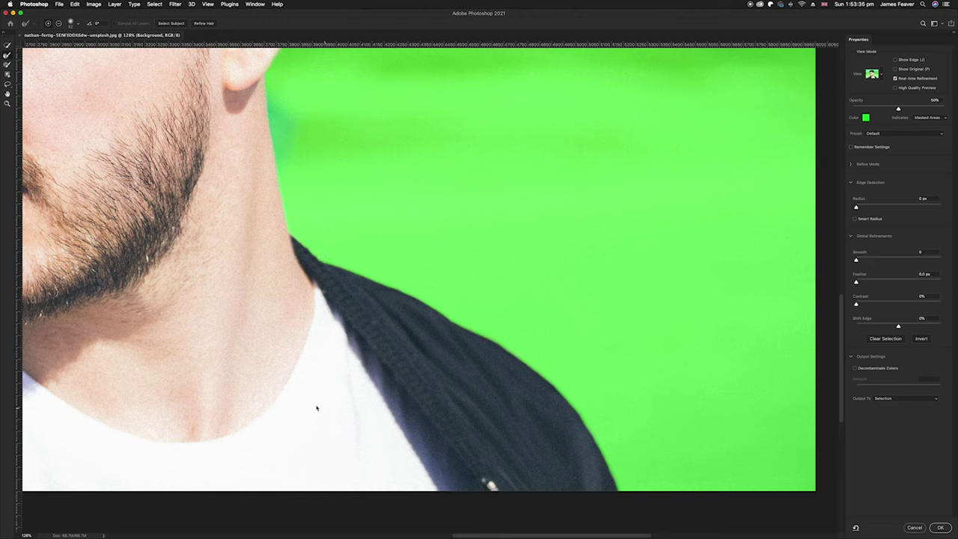
scroll(776, 390, left, 10)
scroll(776, 389, left, 2)
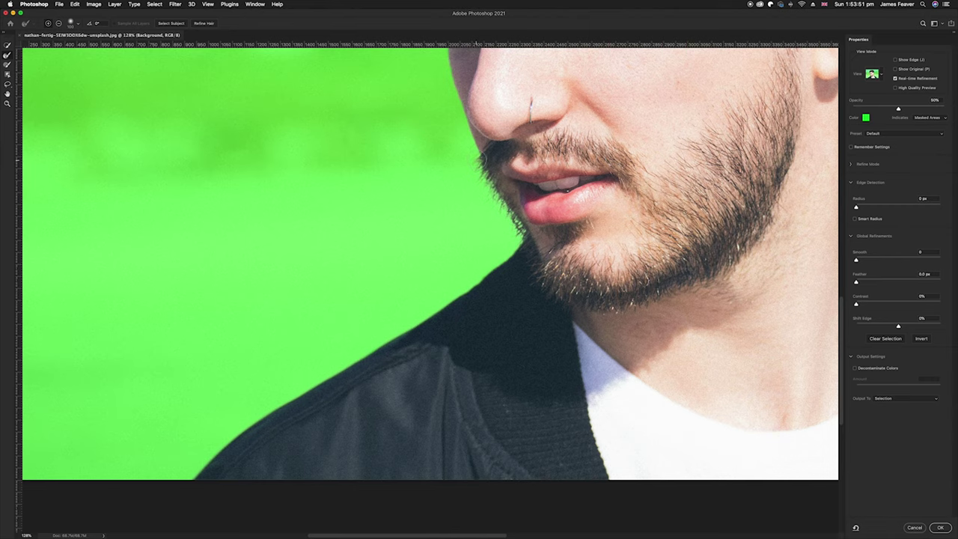
scroll(448, 355, up, 5)
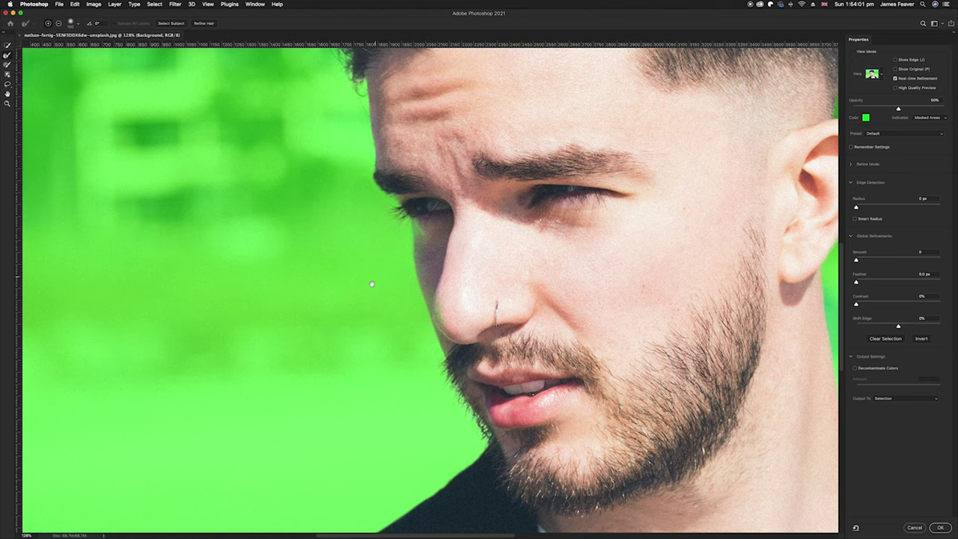
scroll(375, 278, up, 3)
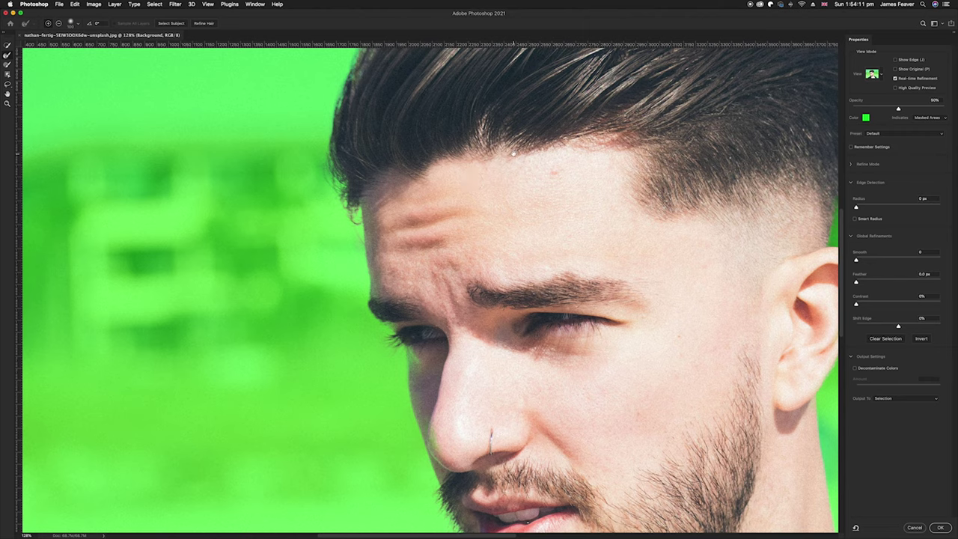
scroll(506, 165, up, 5)
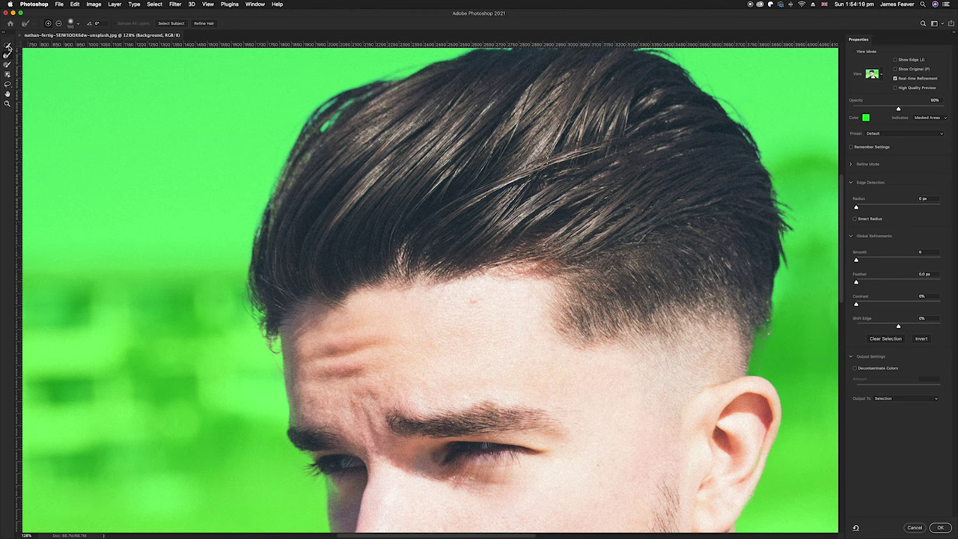
Step: Zoom out and set Global Refinements Smooth to 5 and Feather to 1
key(super+minus)
key(super+minus)
key(super+minus)
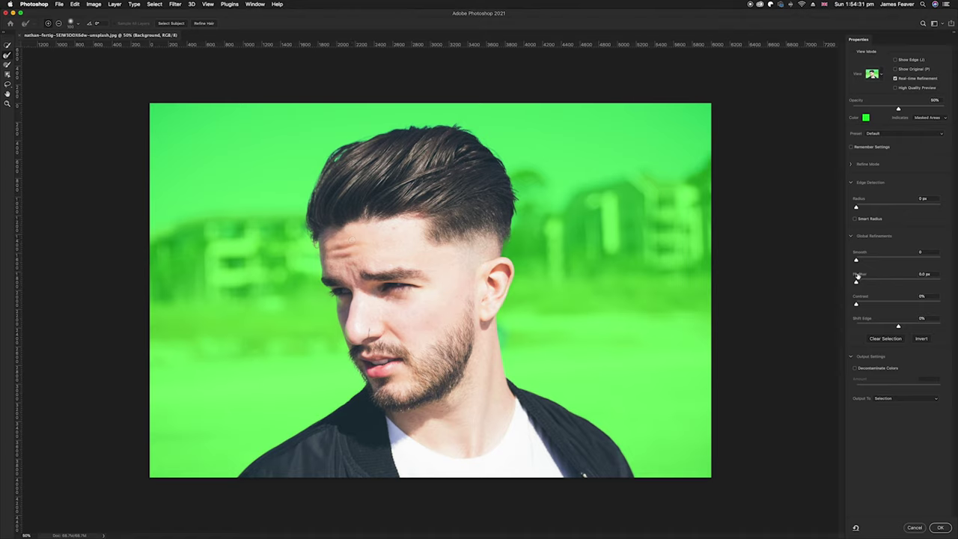
click(920, 253)
text(5)
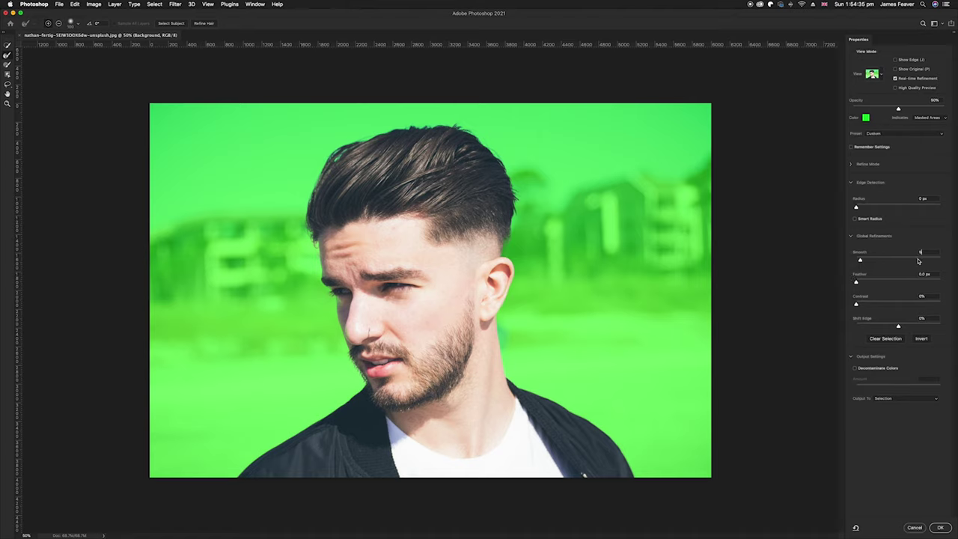
click(920, 274)
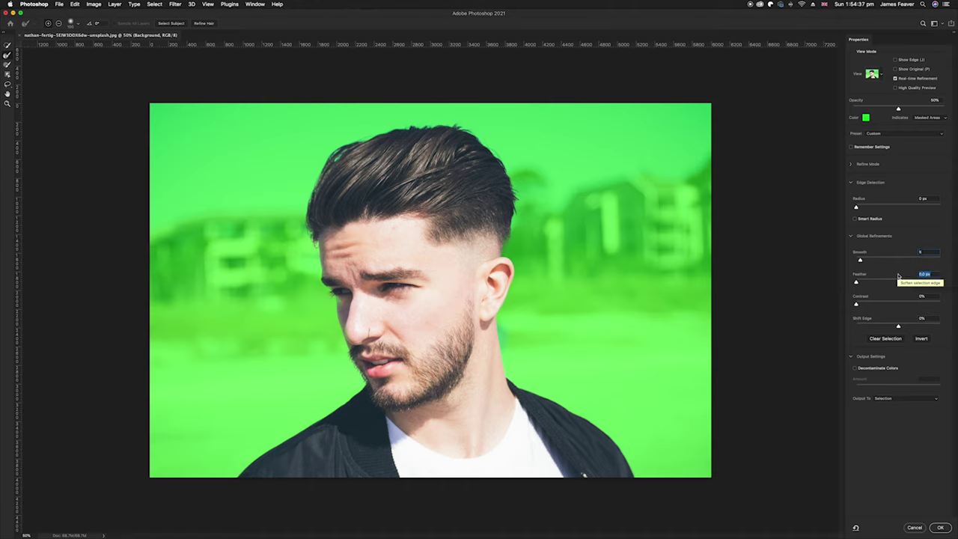
text(1)
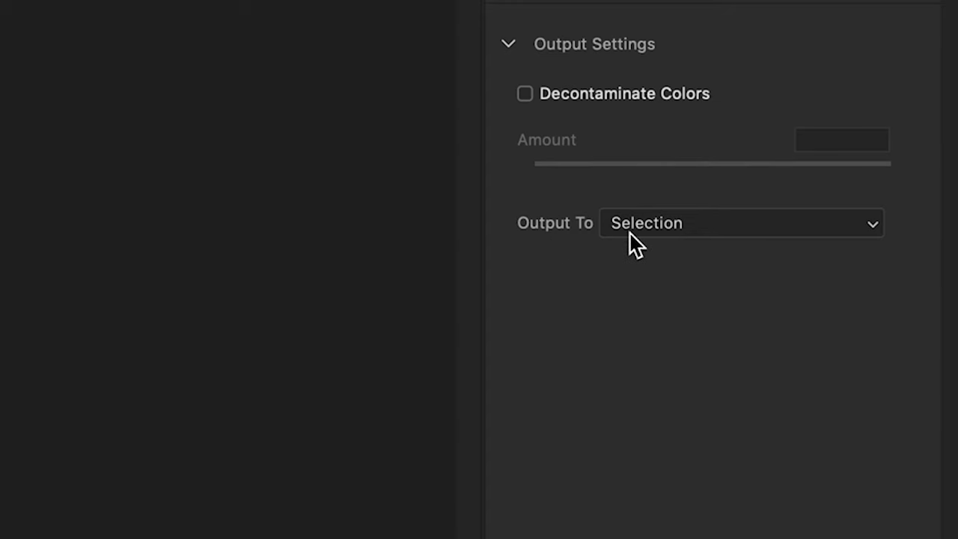
Step: Output the refined selection to a New Layer with Layer Mask
click(629, 232)
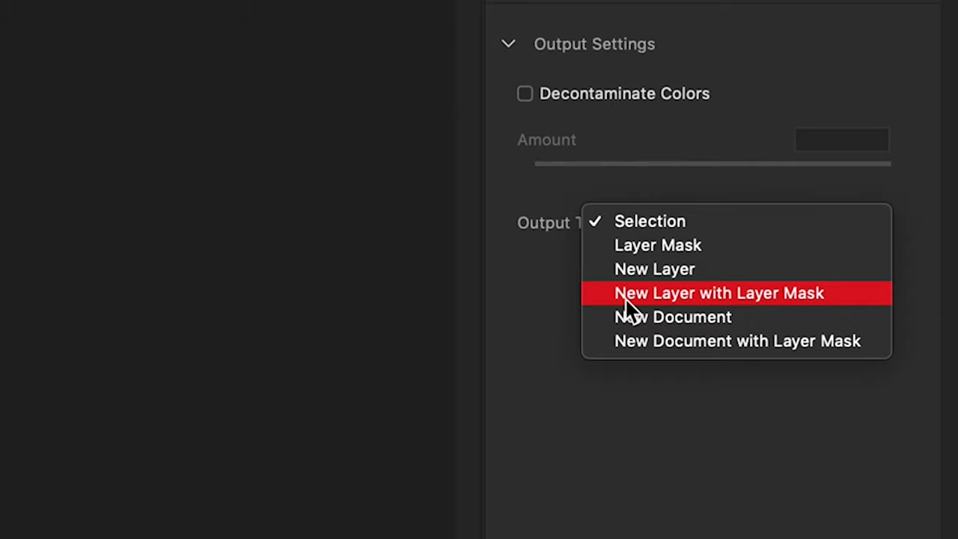
click(684, 295)
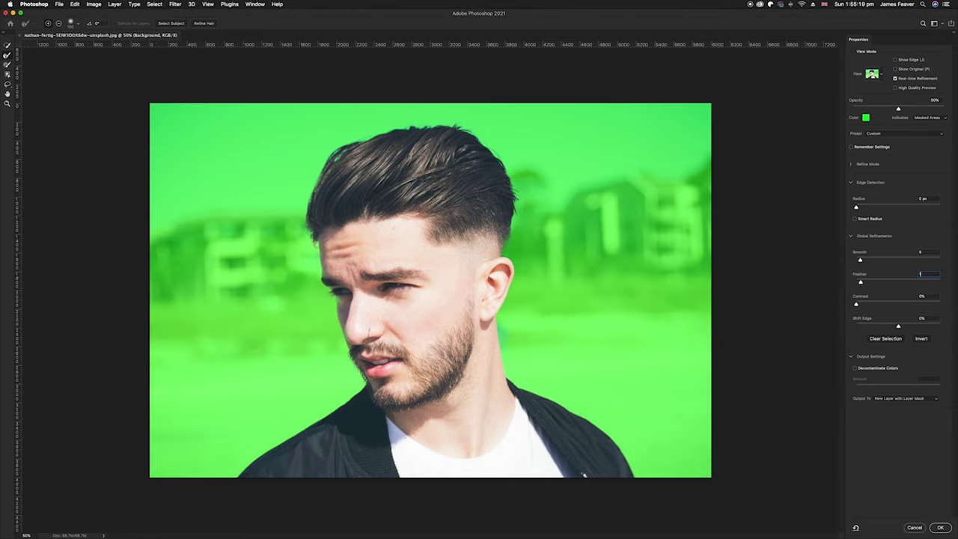
click(941, 529)
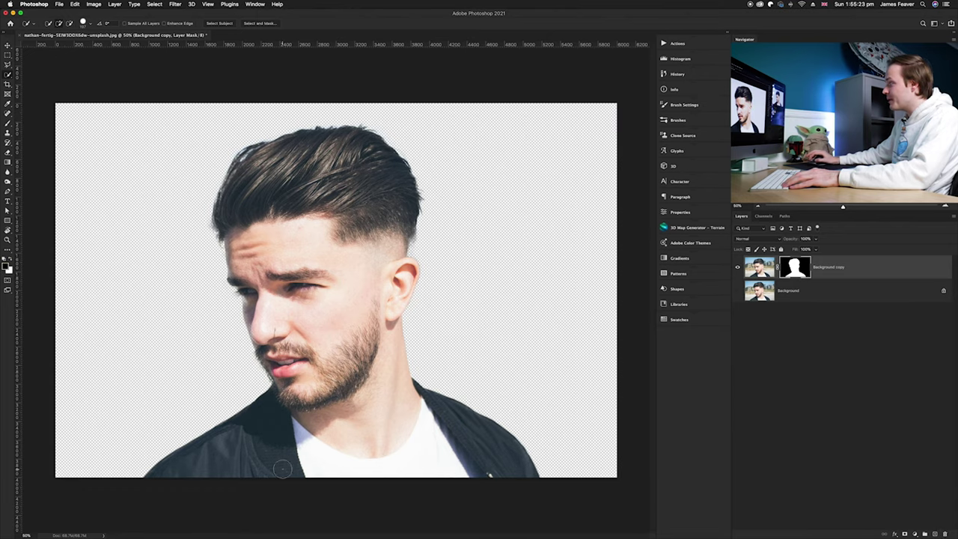
key(v)
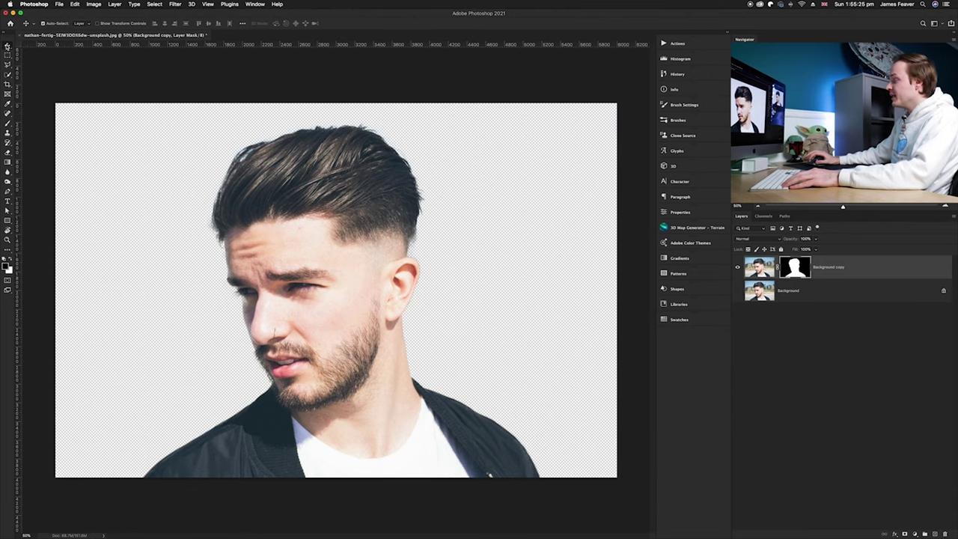
scroll(542, 272, up, 3)
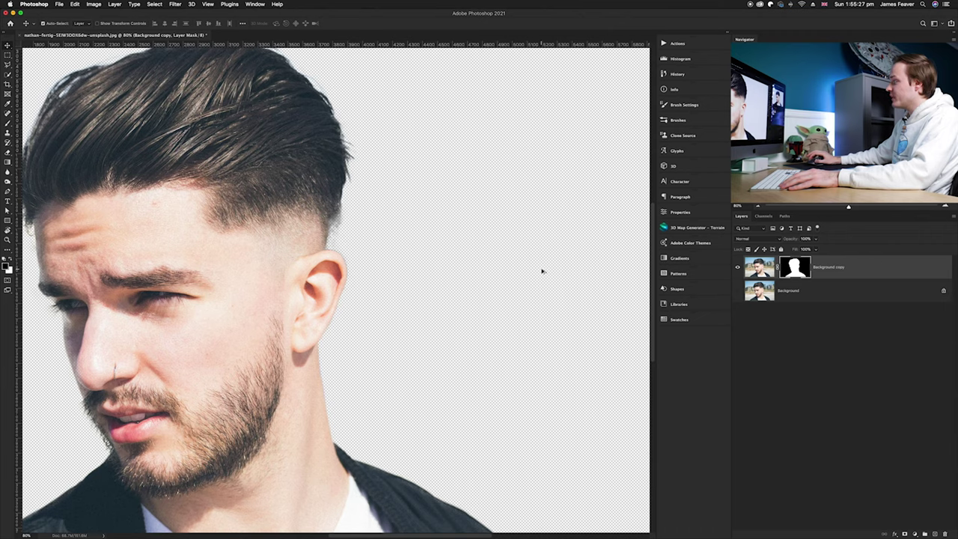
scroll(541, 270, up, 2)
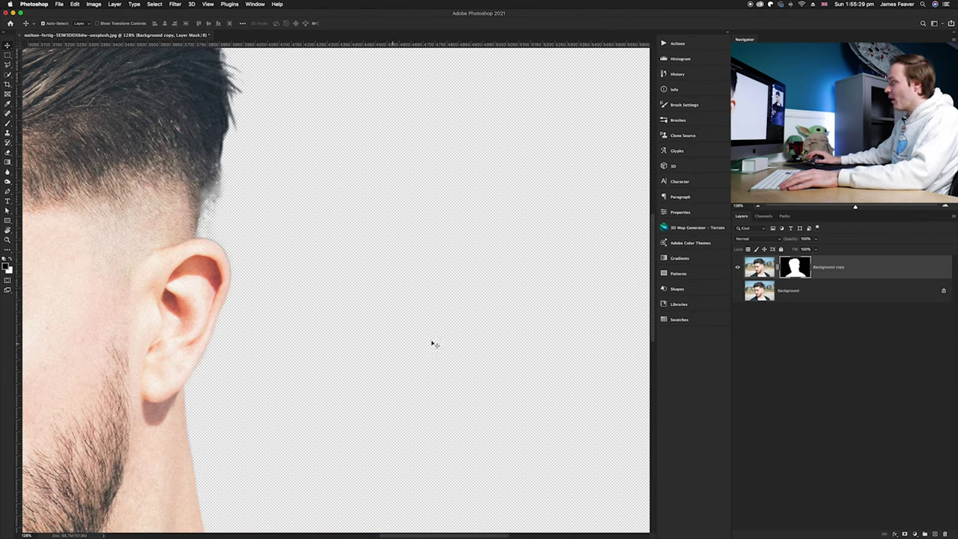
scroll(450, 276, down, 2)
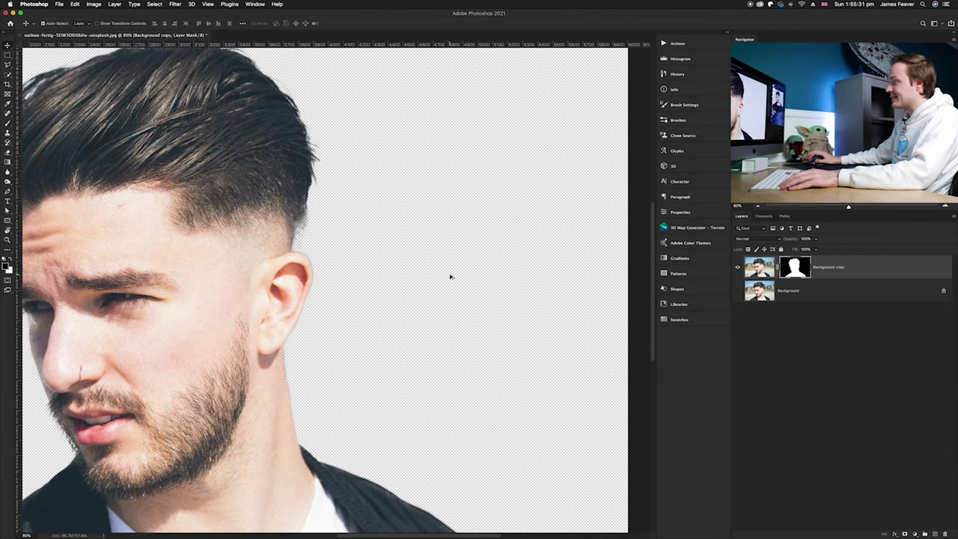
scroll(450, 275, down, 2)
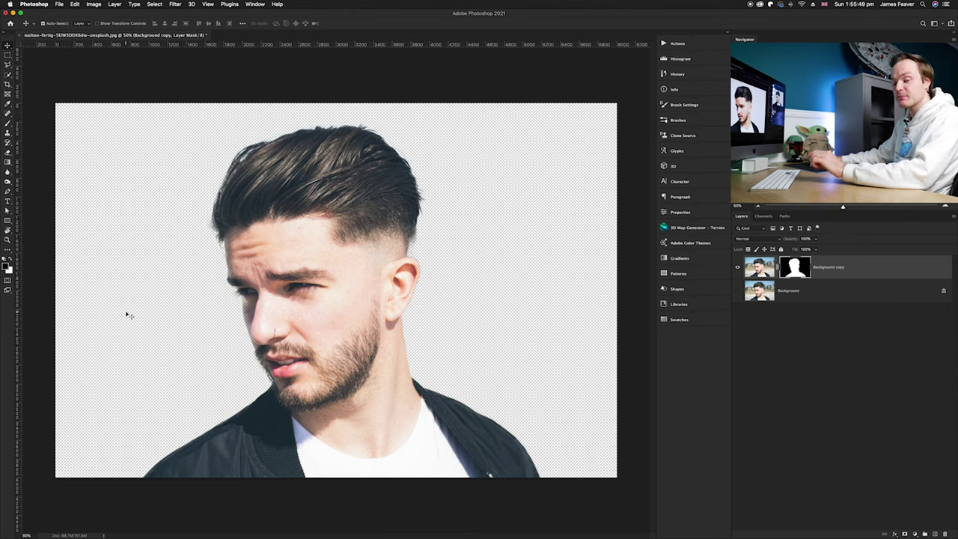
click(60, 5)
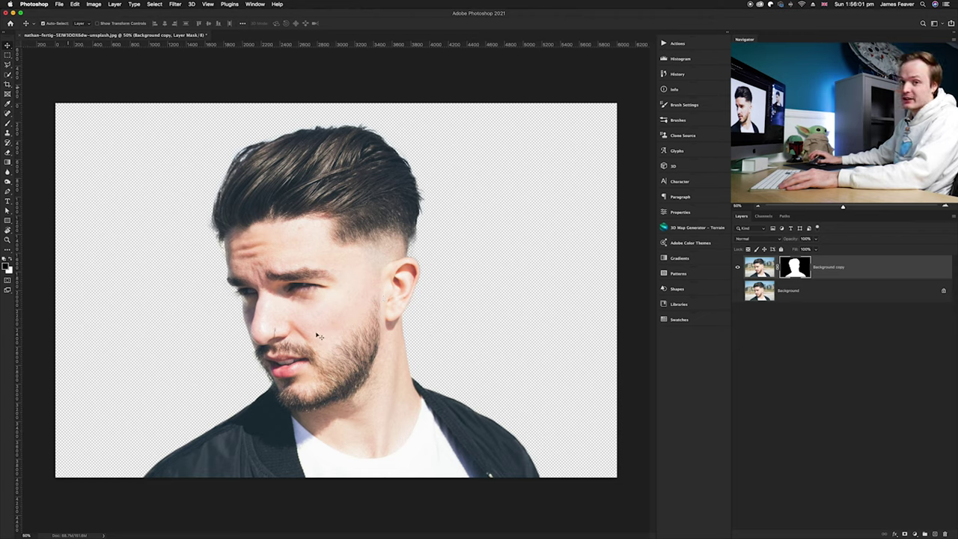
Step: Save as PSD Test.psd on the Desktop in Photoshop format with Layers
key(super+shift+s)
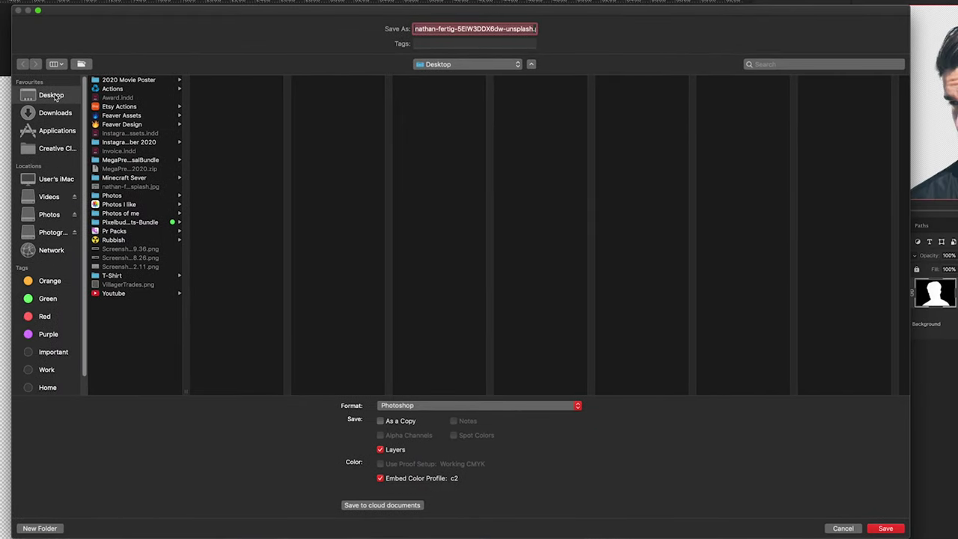
text(PSD)
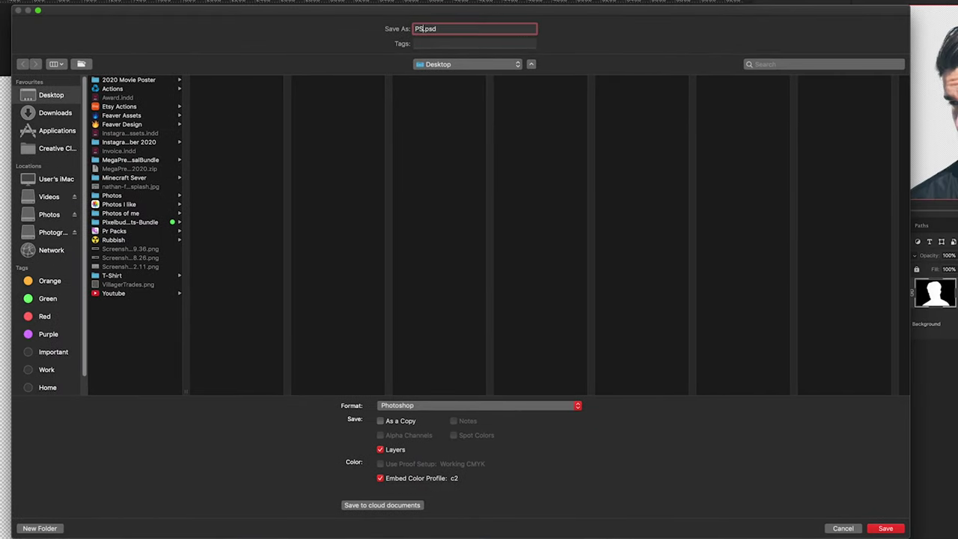
text( Test)
click(396, 406)
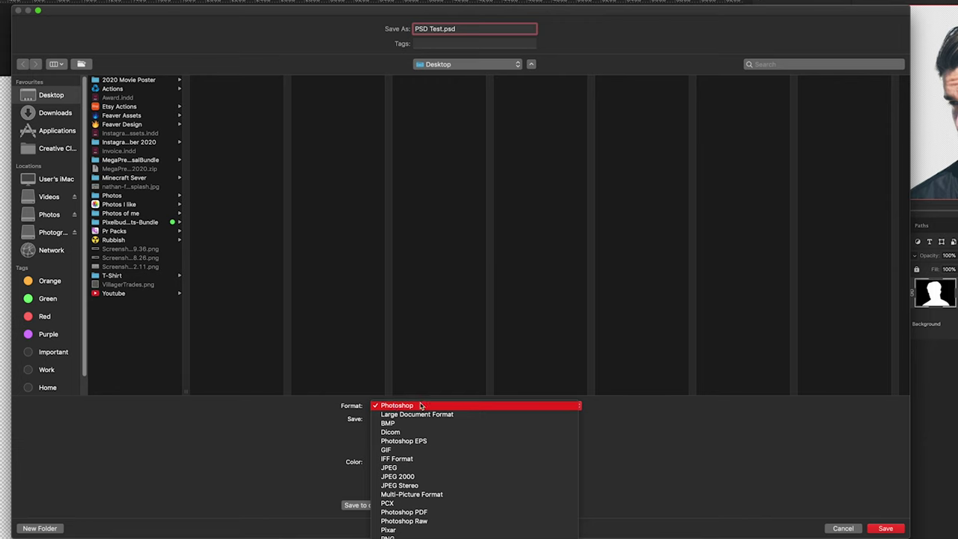
click(421, 406)
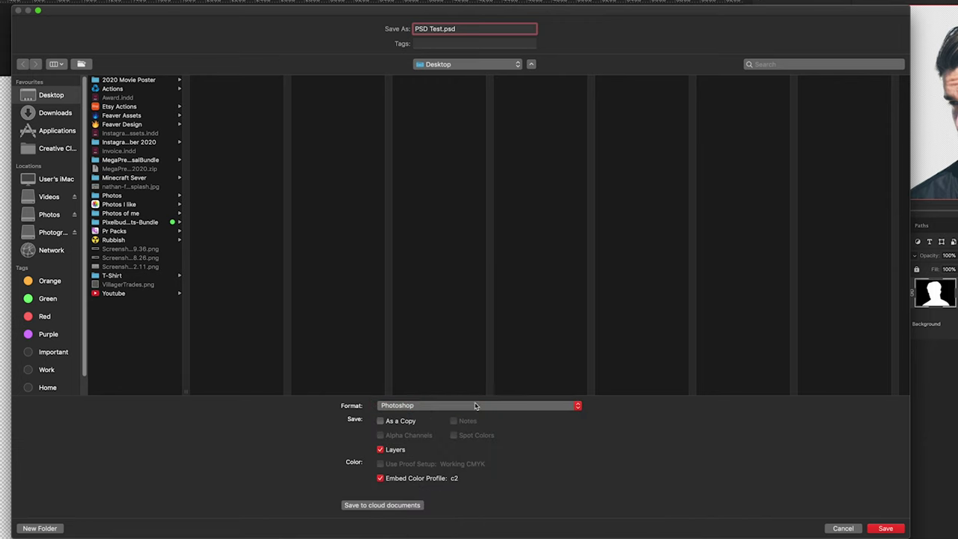
click(885, 529)
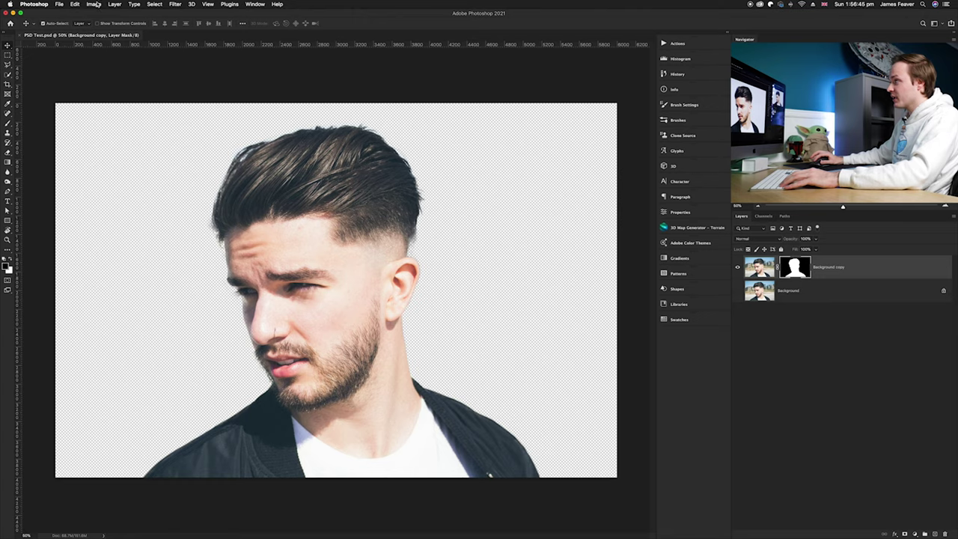
Step: Save a PNG copy named 'PNG Test' to the Desktop, accepting the PNG options
click(60, 4)
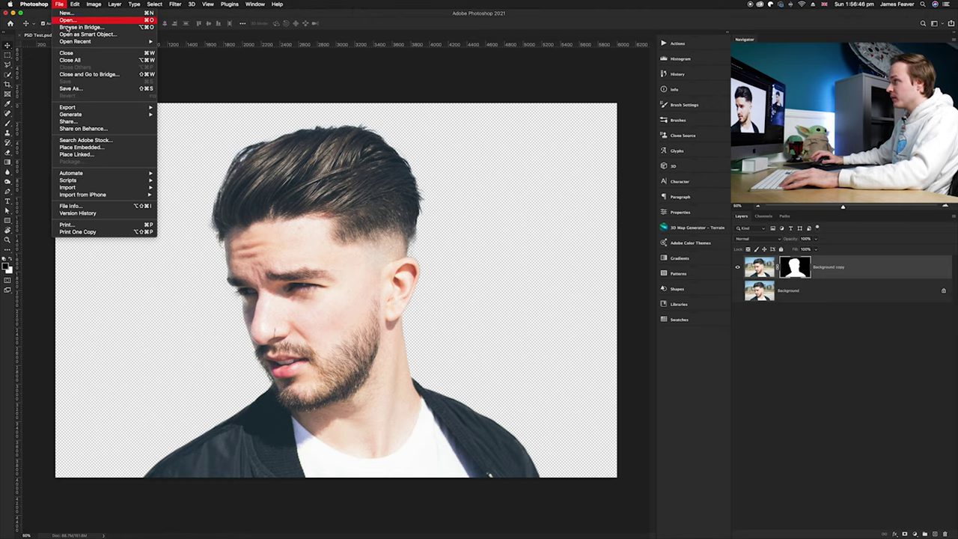
click(83, 86)
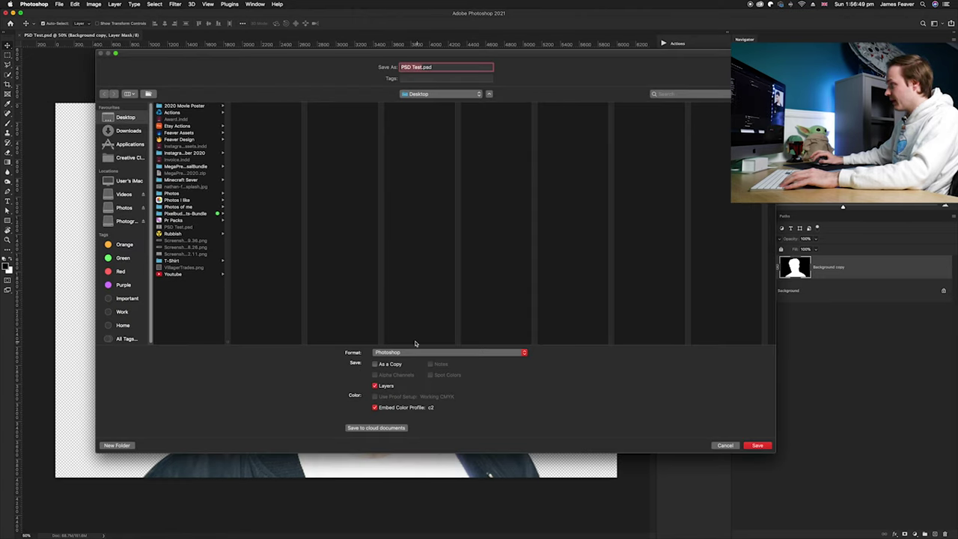
click(419, 355)
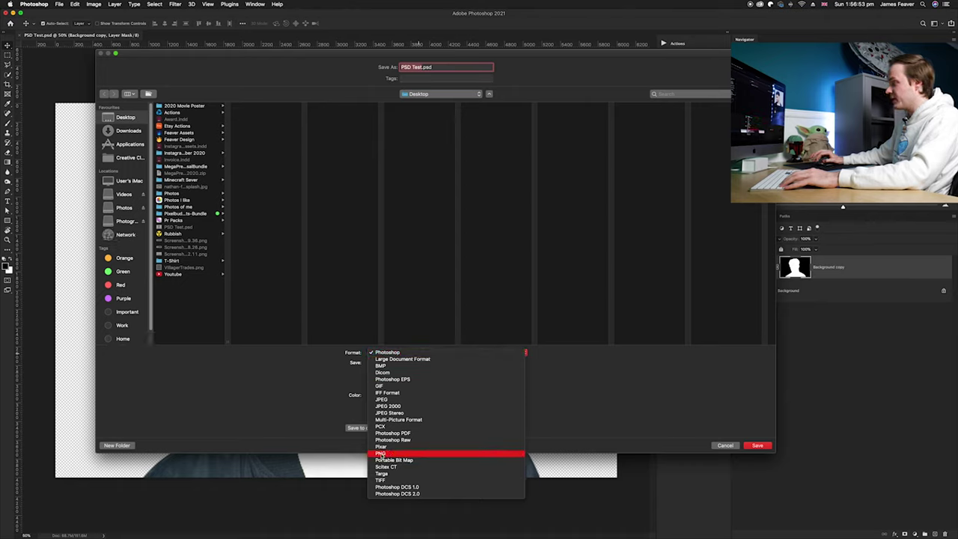
click(381, 454)
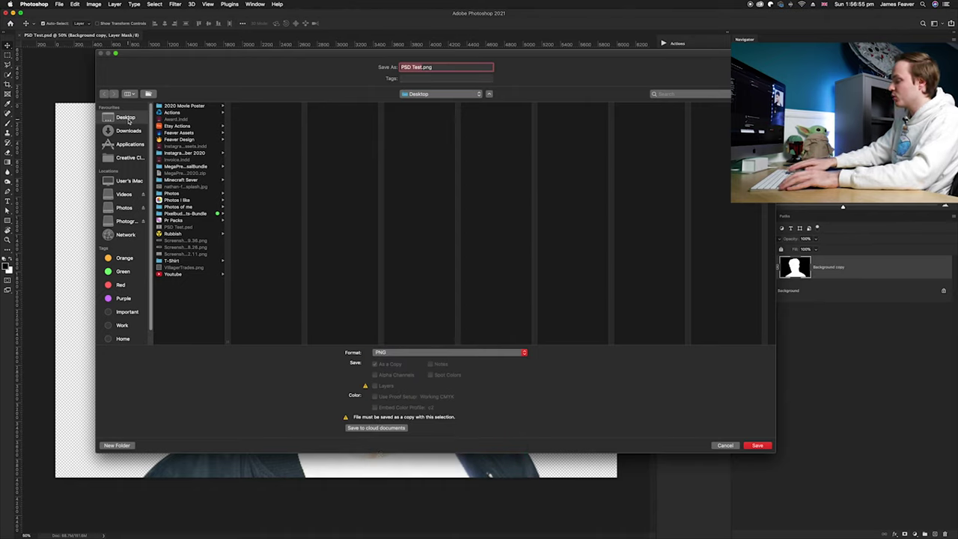
text(PNG Test)
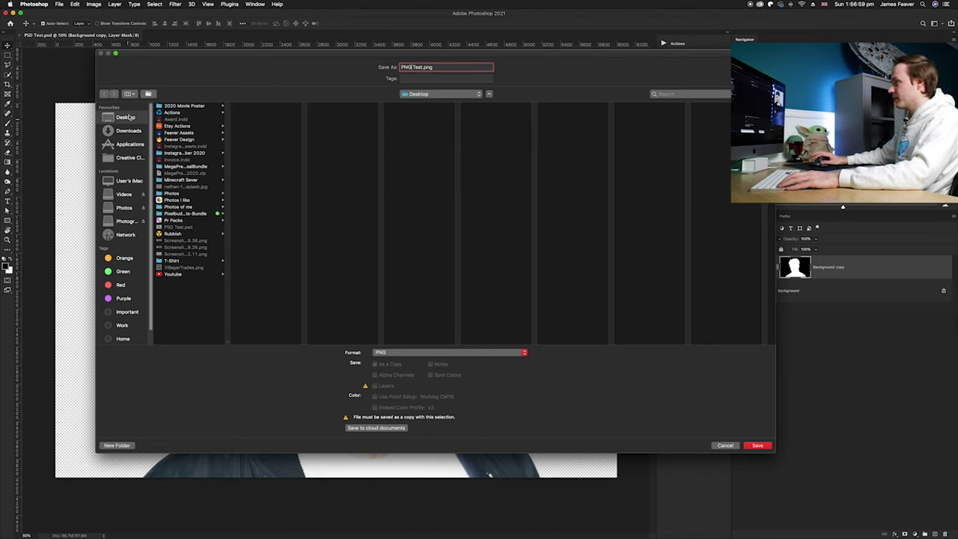
click(758, 445)
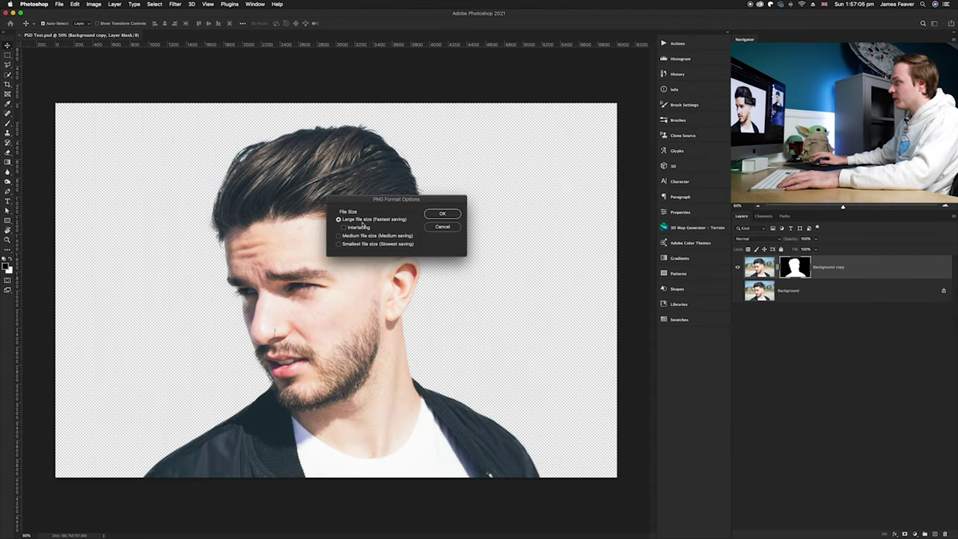
click(441, 215)
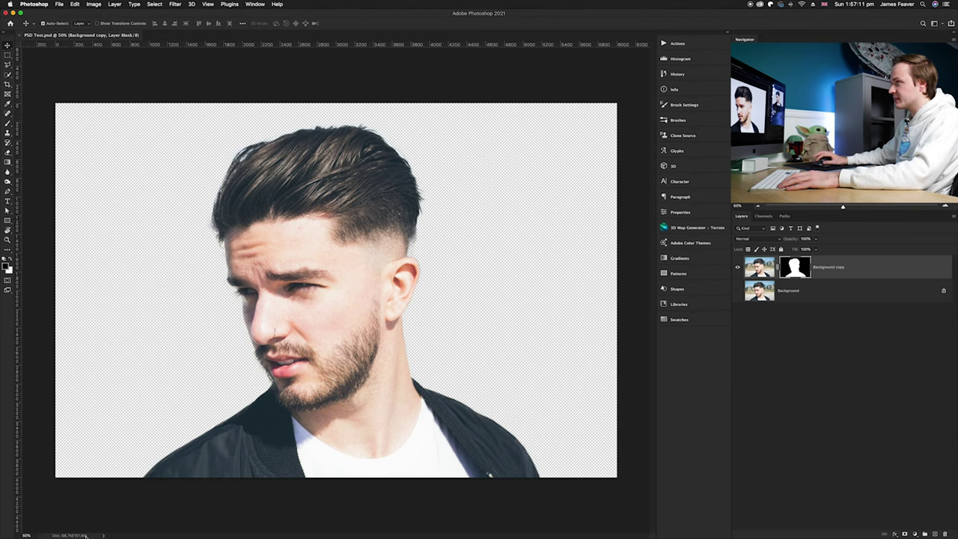
Step: Hide Photoshop and move PSD Test and PNG Test to the desktop centre
click(13, 14)
drag(907, 305, 518, 126)
click(521, 98)
Step: Quick Look preview PSD Test.psd and PNG Test.png, then return to Photoshop
key(space)
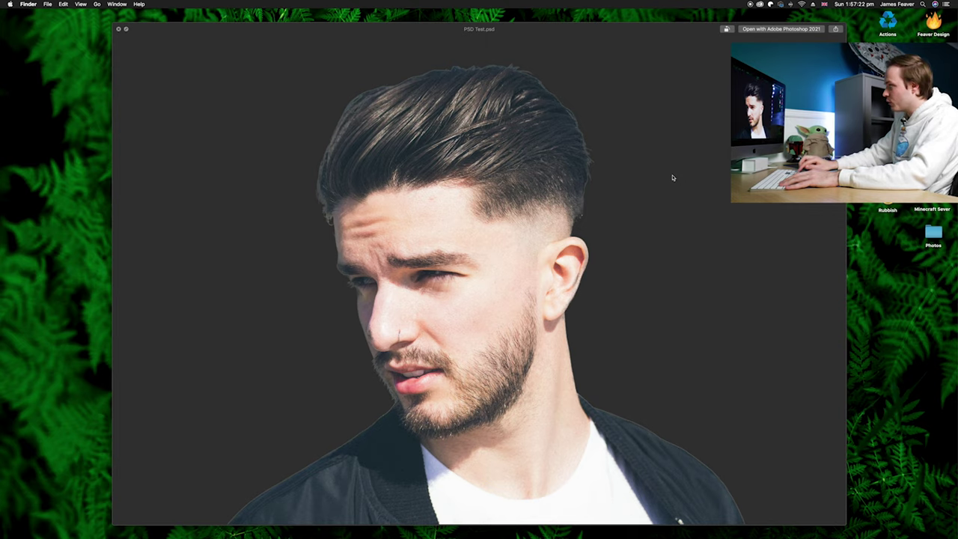
key(Left)
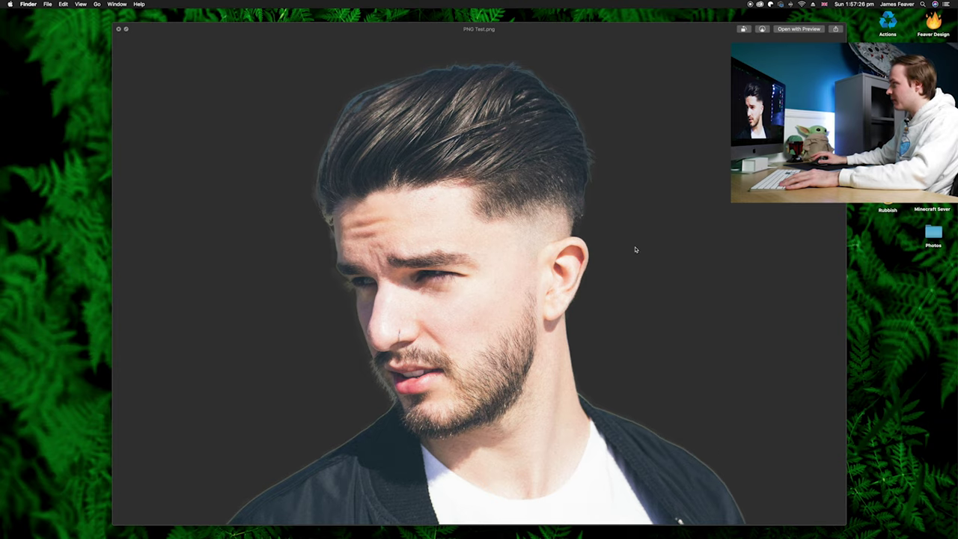
key(space)
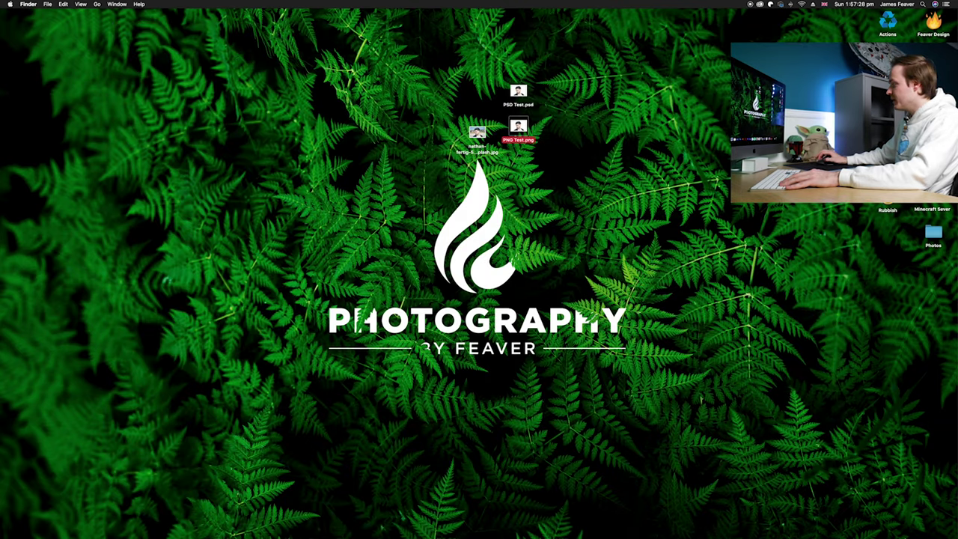
mouse_move(811, 526)
key(super+Tab)
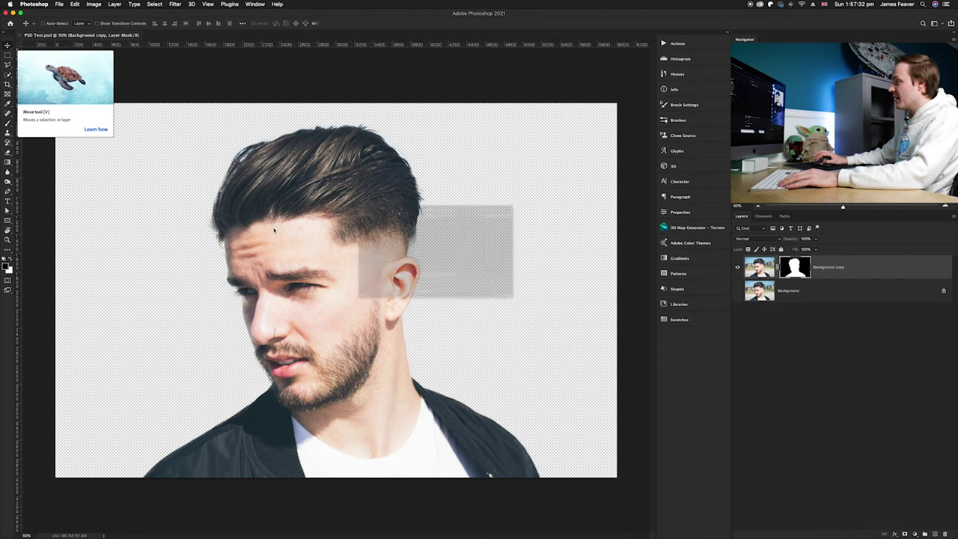
Step: Save a JPEG copy named 'JPG Test' to the Desktop, accepting the JPEG quality options
key(super+shift+s)
click(412, 353)
click(408, 399)
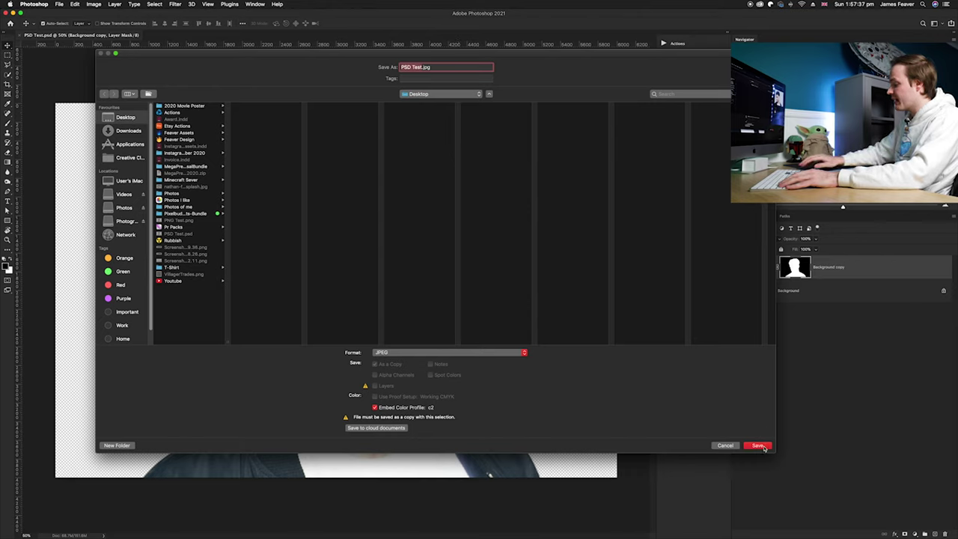
key(Left)
key(Delete)
key(Delete)
key(Delete)
text(JPG)
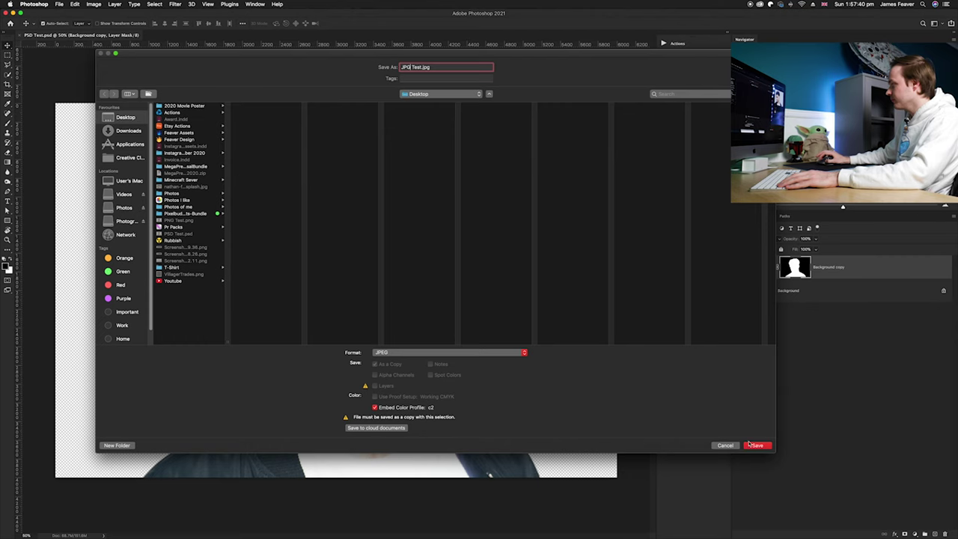
click(755, 444)
click(527, 215)
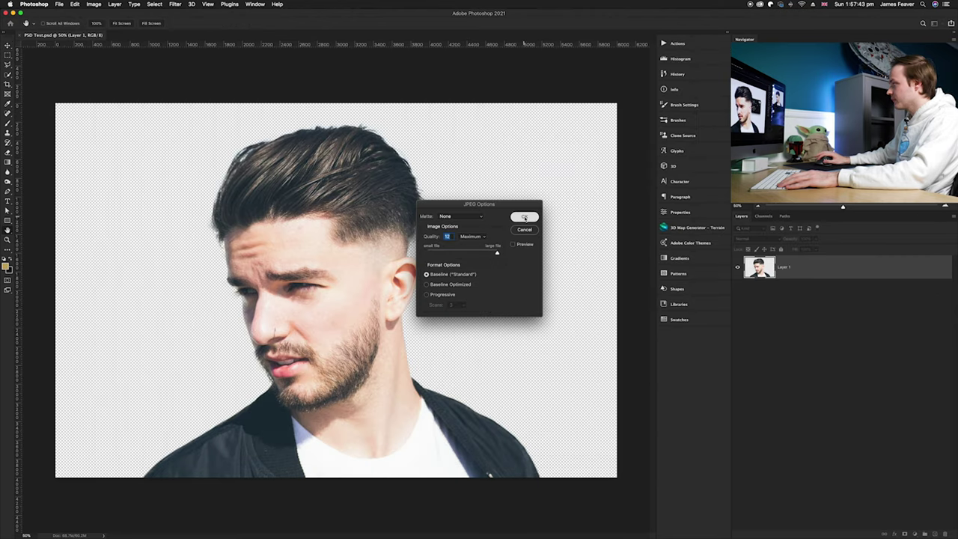
Step: Close Photoshop, place JPG Test.jpg beside PNG Test.png, and compare their Quick Look previews
click(6, 13)
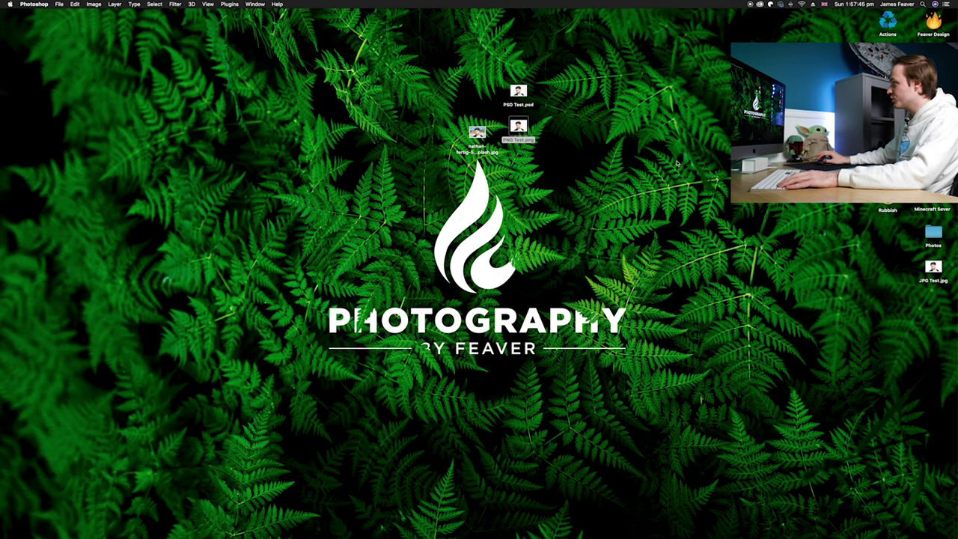
drag(933, 268, 554, 126)
key(space)
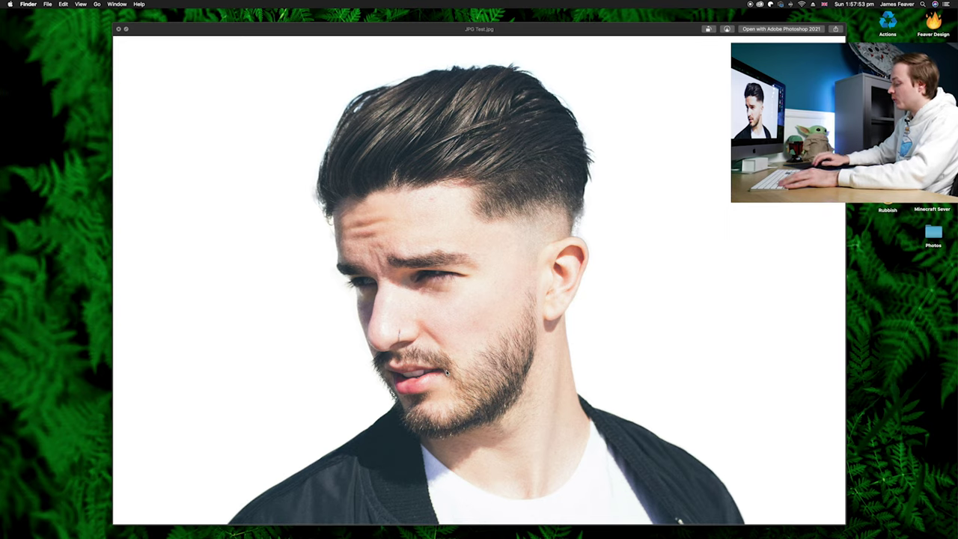
key(Down)
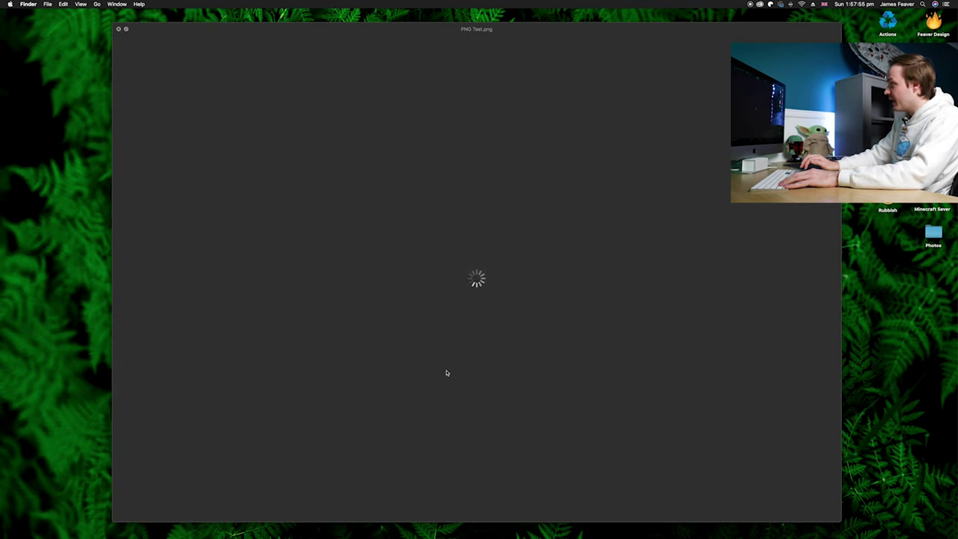